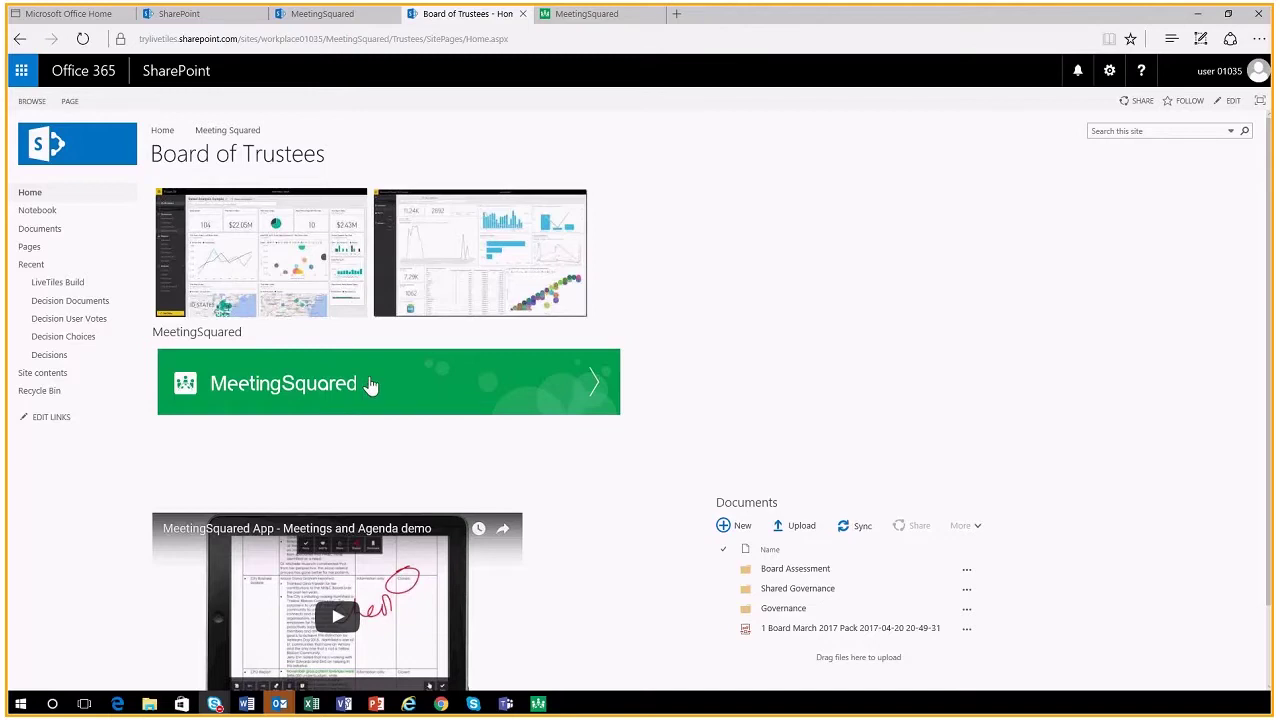
- Switch to MeetingSquared and open People for the Innovation Council group
left_click(575, 12)
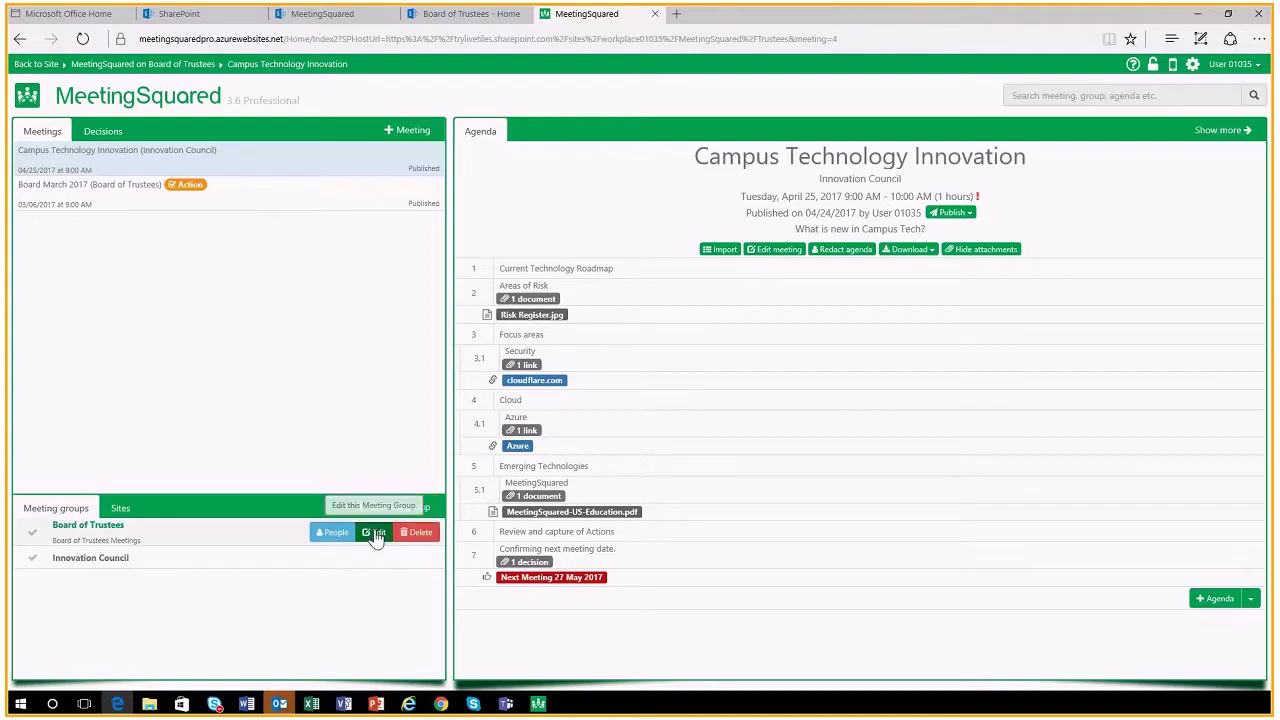
mouse_move(367, 566)
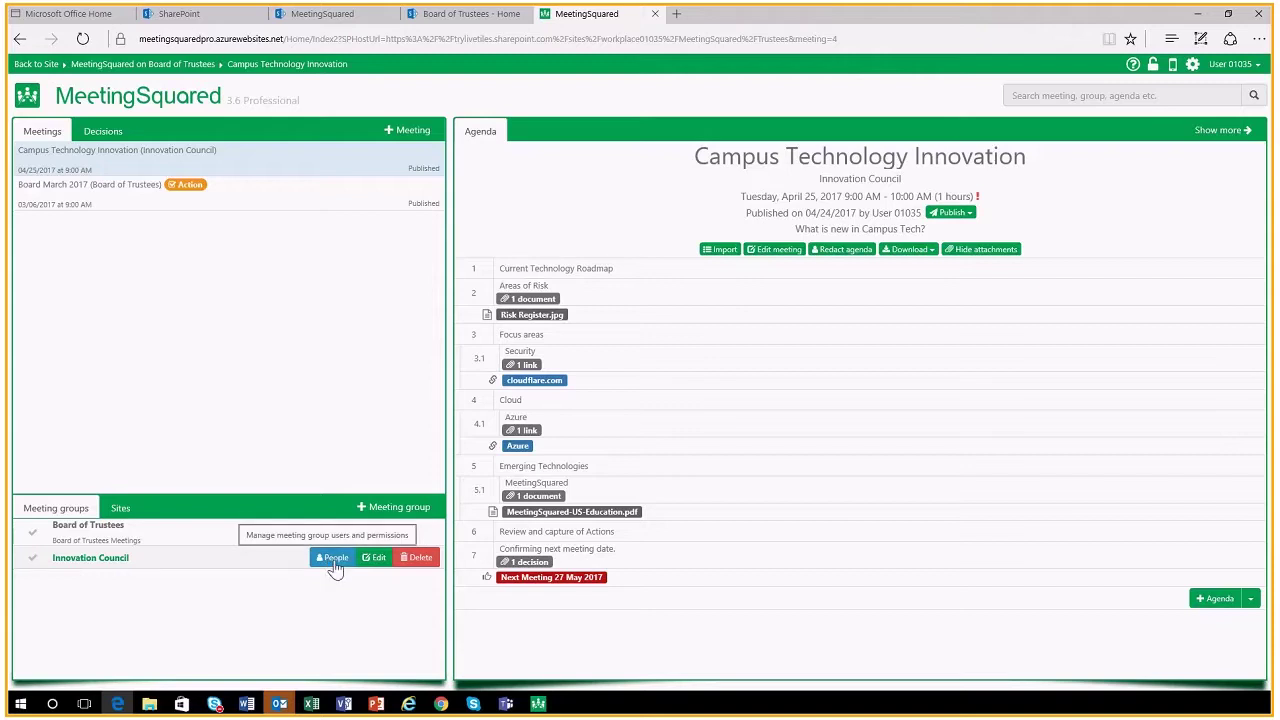
left_click(336, 567)
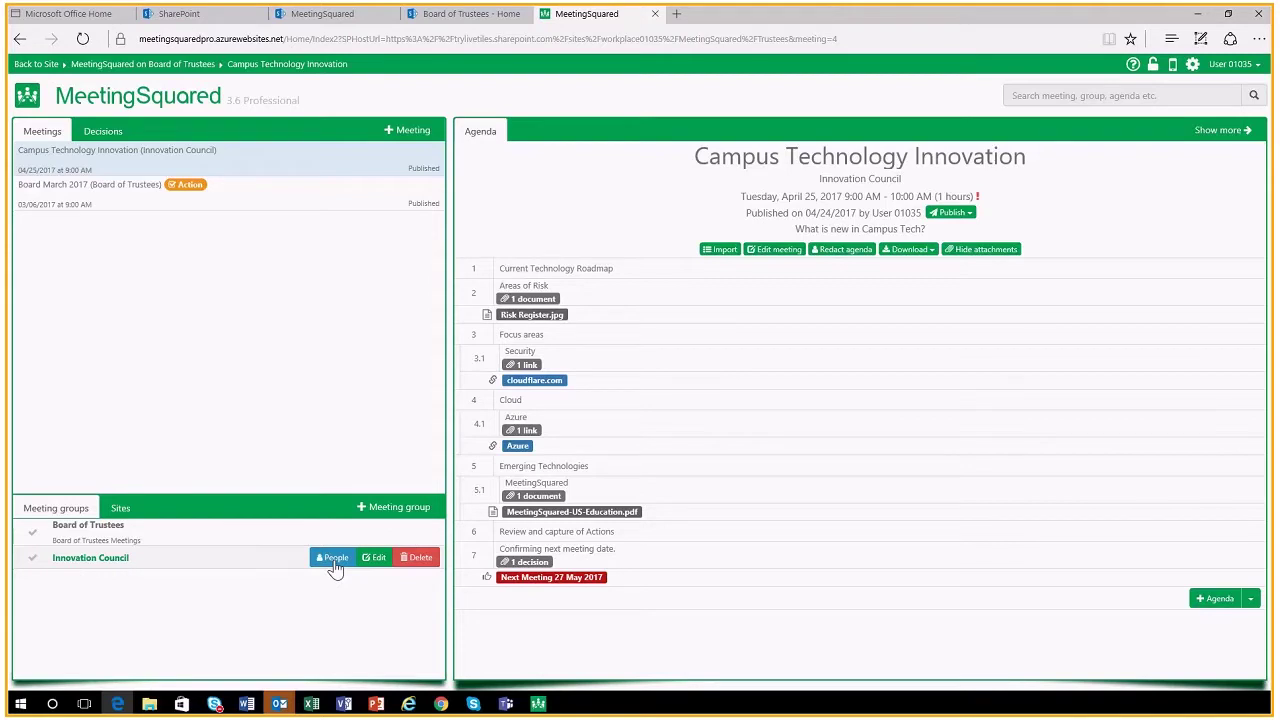
- Start an Innovation Council meeting named 'Review a new postgraduate innovation course' with description 'review'
left_click(410, 138)
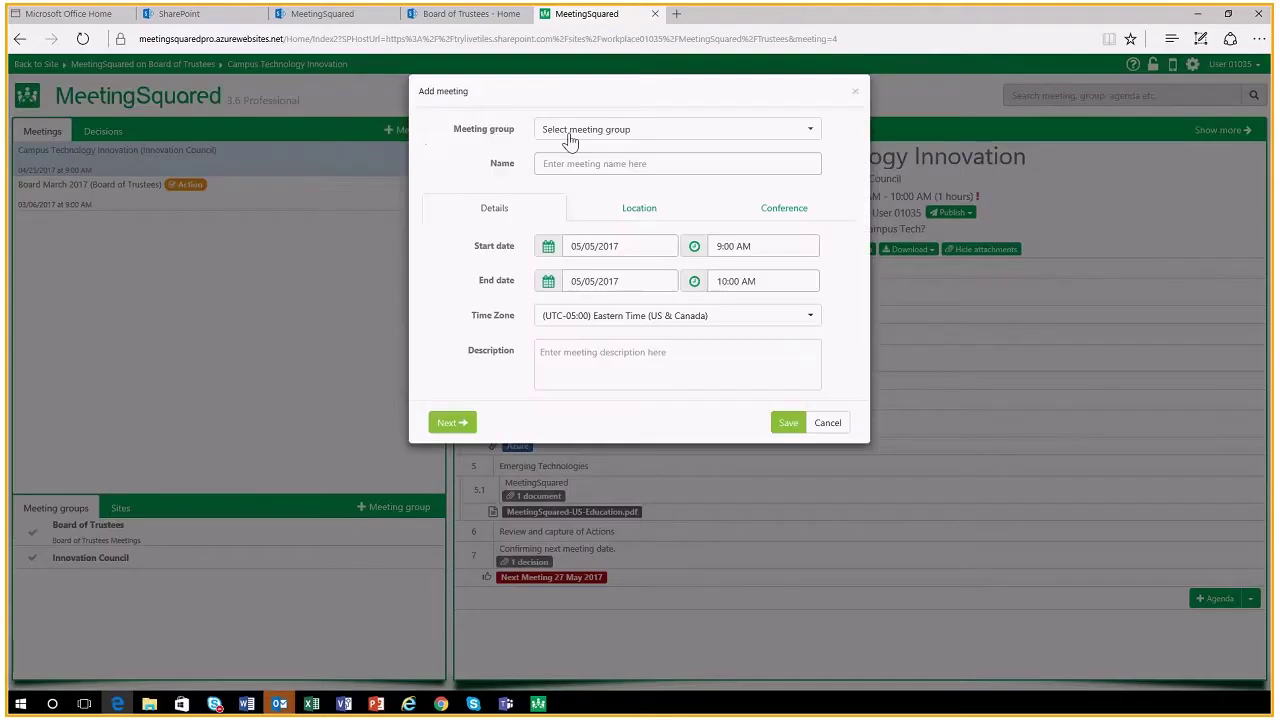
left_click(570, 135)
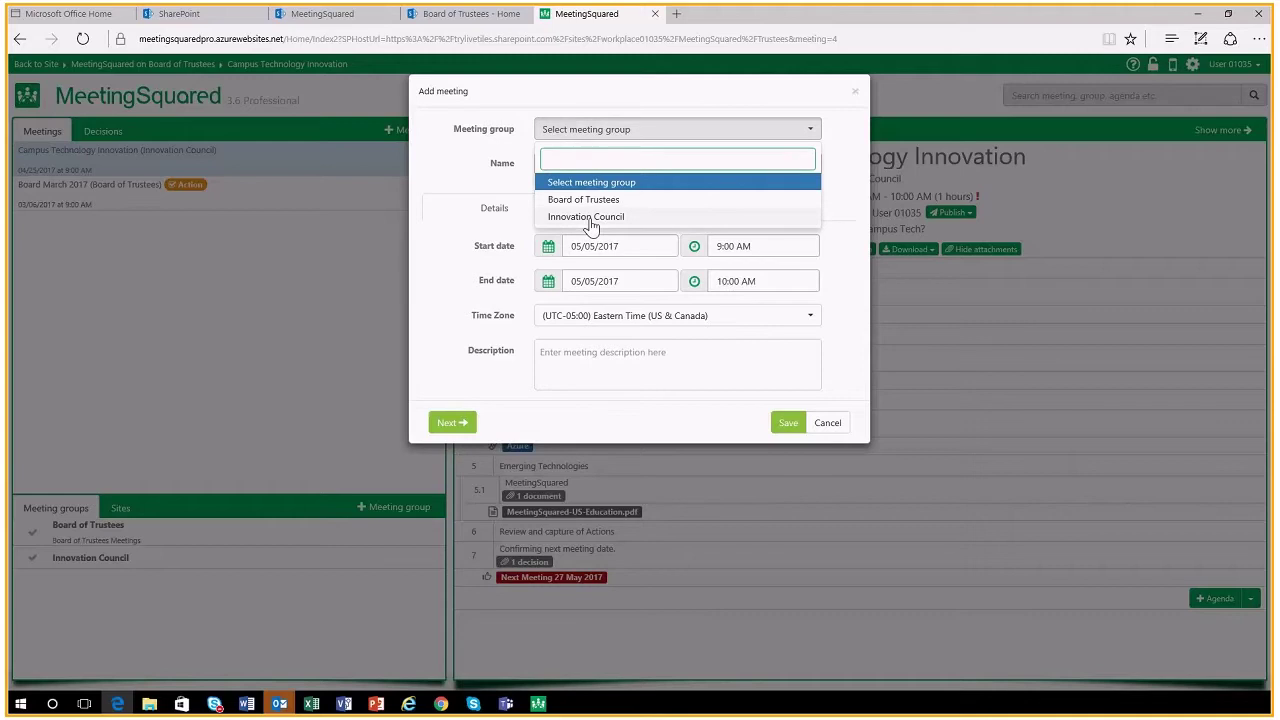
left_click(591, 217)
left_click(600, 163)
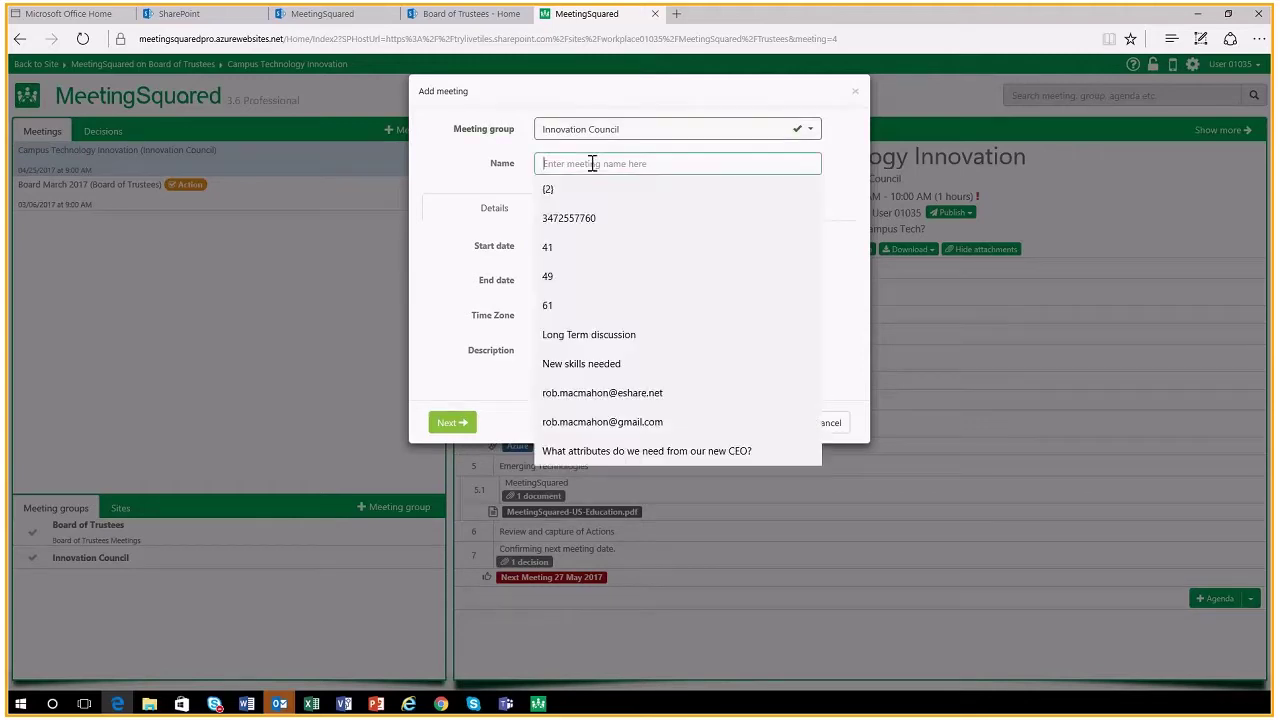
type("Review a new postgraduate innovation course")
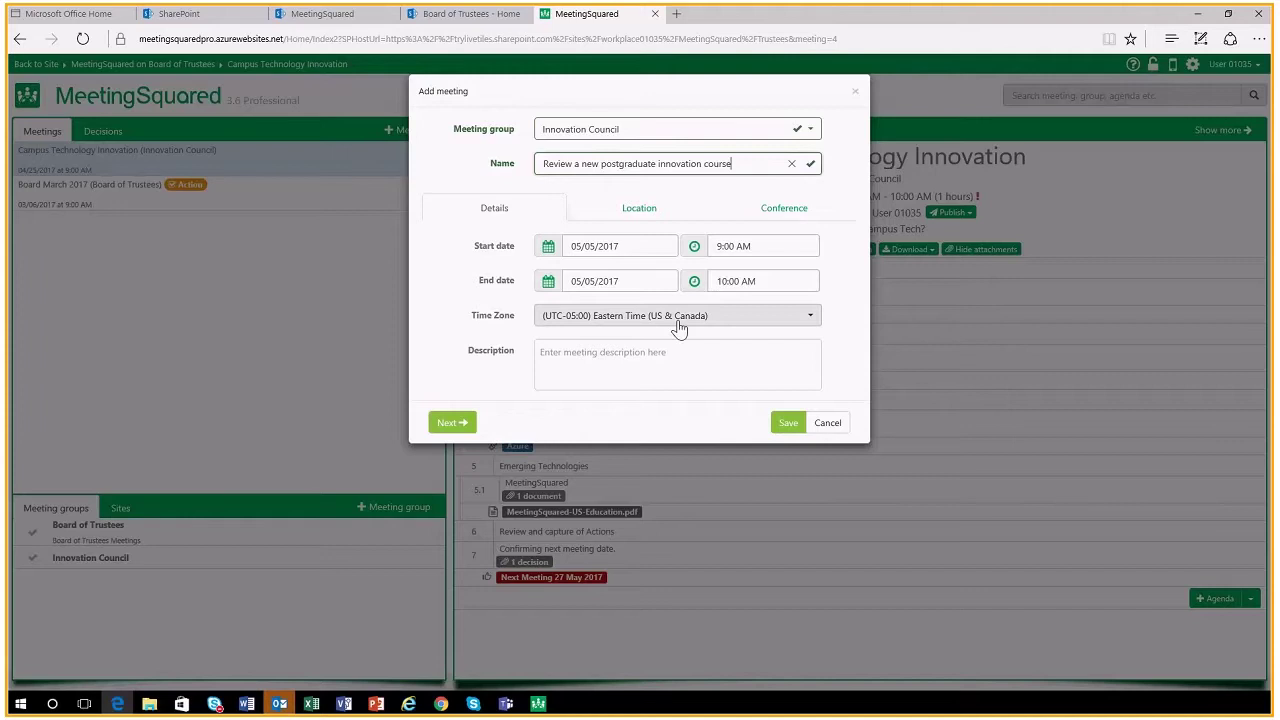
left_click(616, 357)
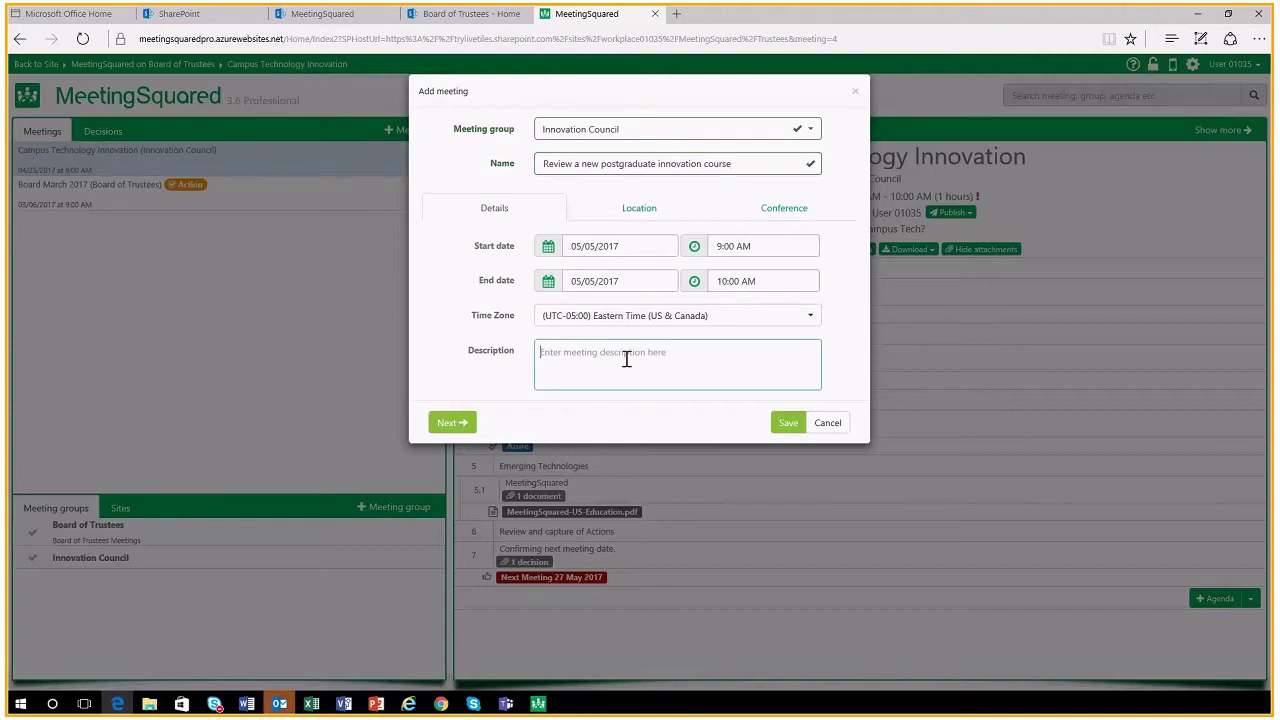
type("review")
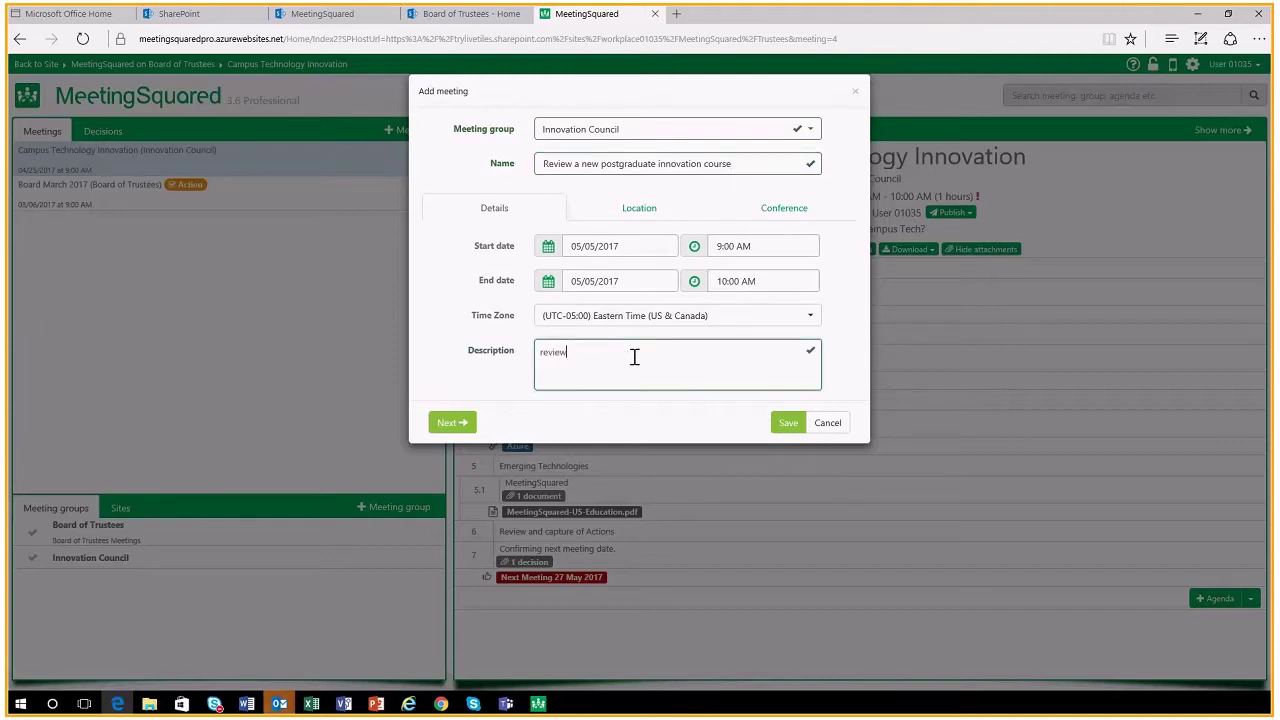
- Set the meeting location to Boston, Massachusetts
left_click(643, 210)
left_click(628, 248)
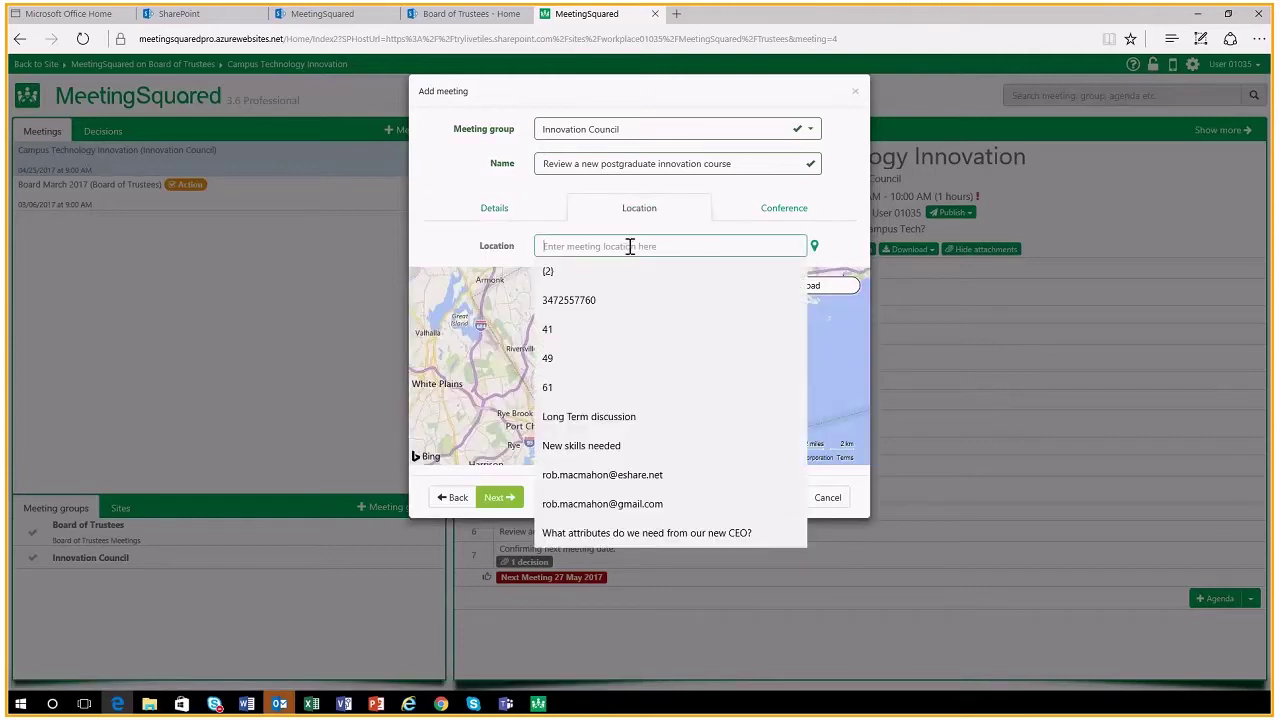
type("Boston")
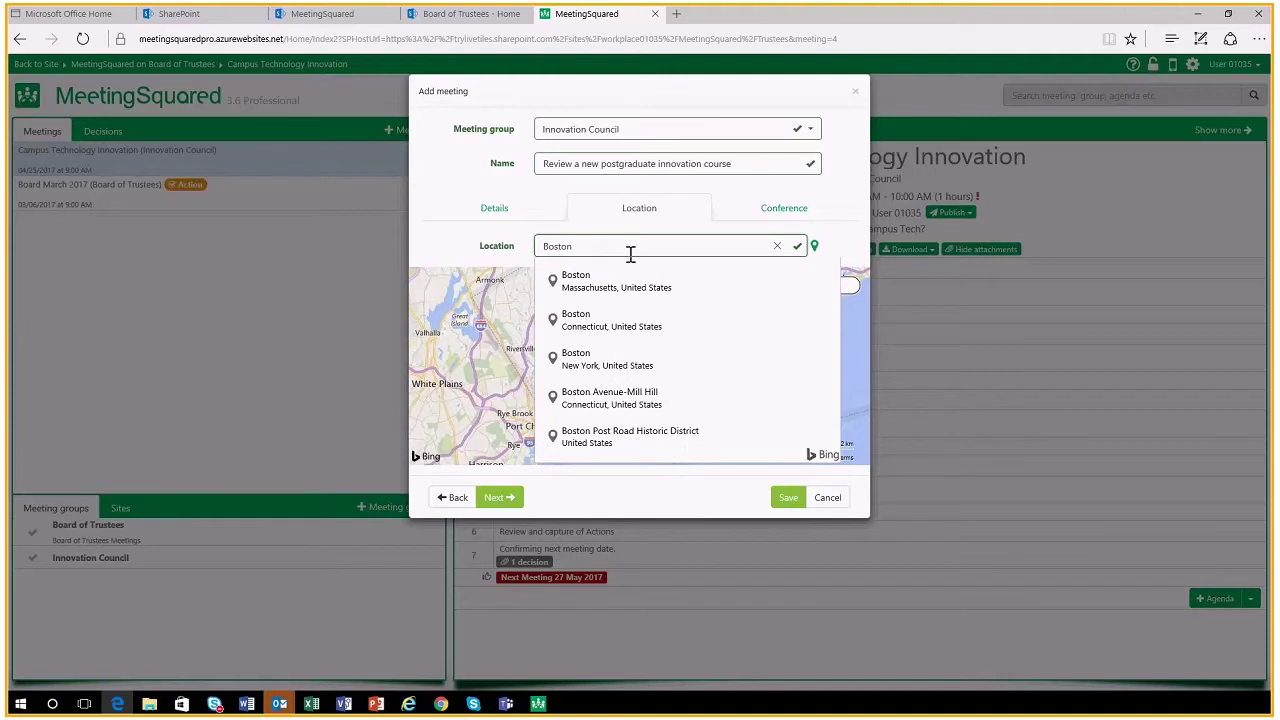
left_click(605, 281)
left_click(782, 214)
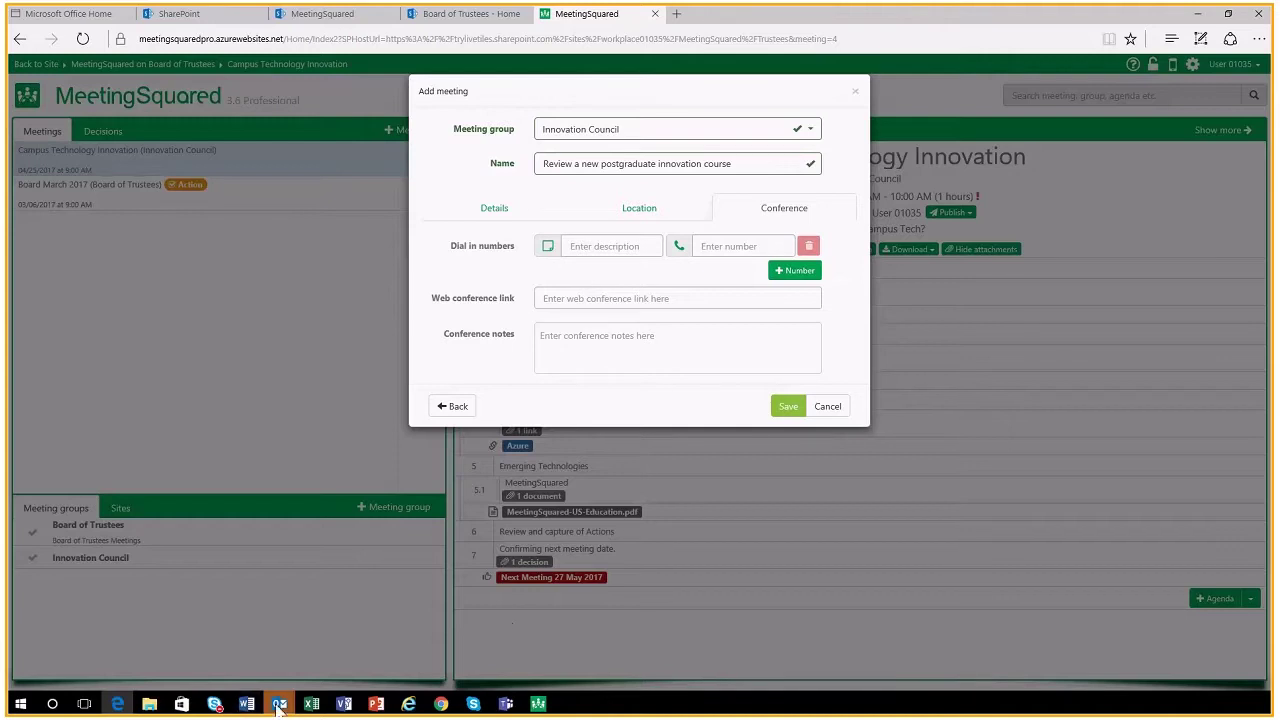
mouse_move(279, 707)
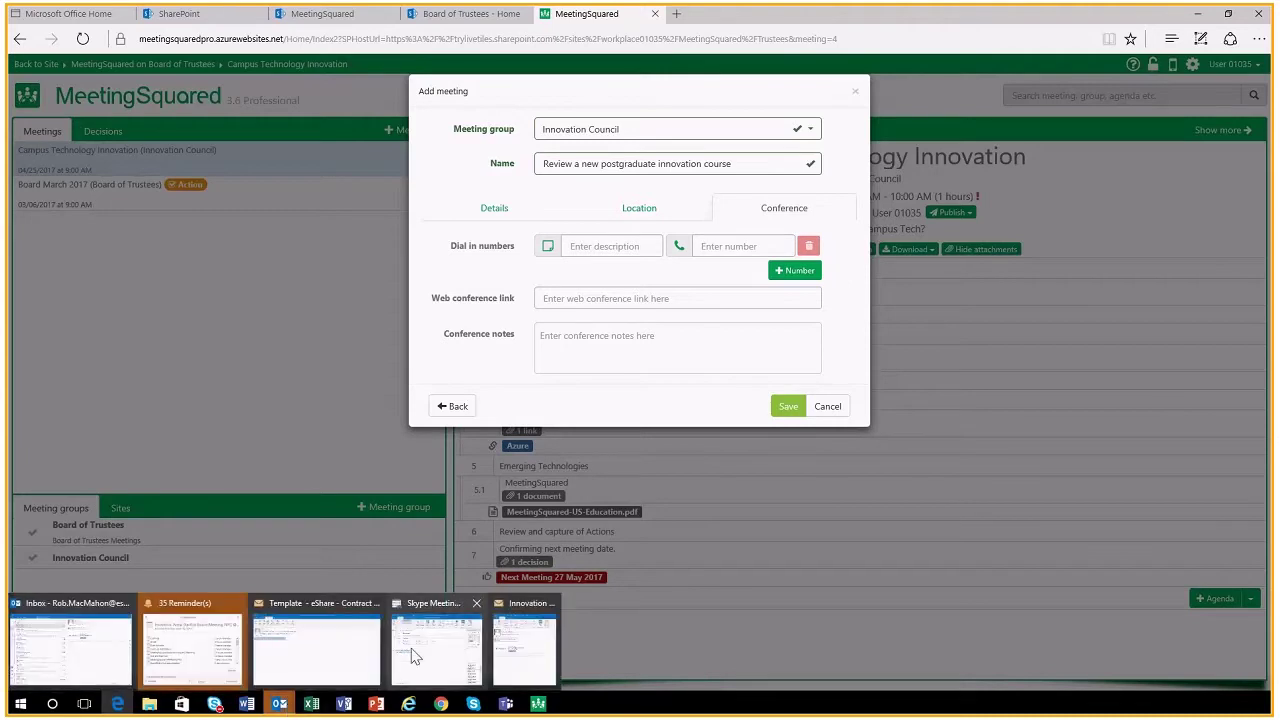
- Copy the Join Skype Meeting link from the Outlook invitation for the Web conference link field
left_click(414, 655)
left_click_drag(686, 306, 570, 311)
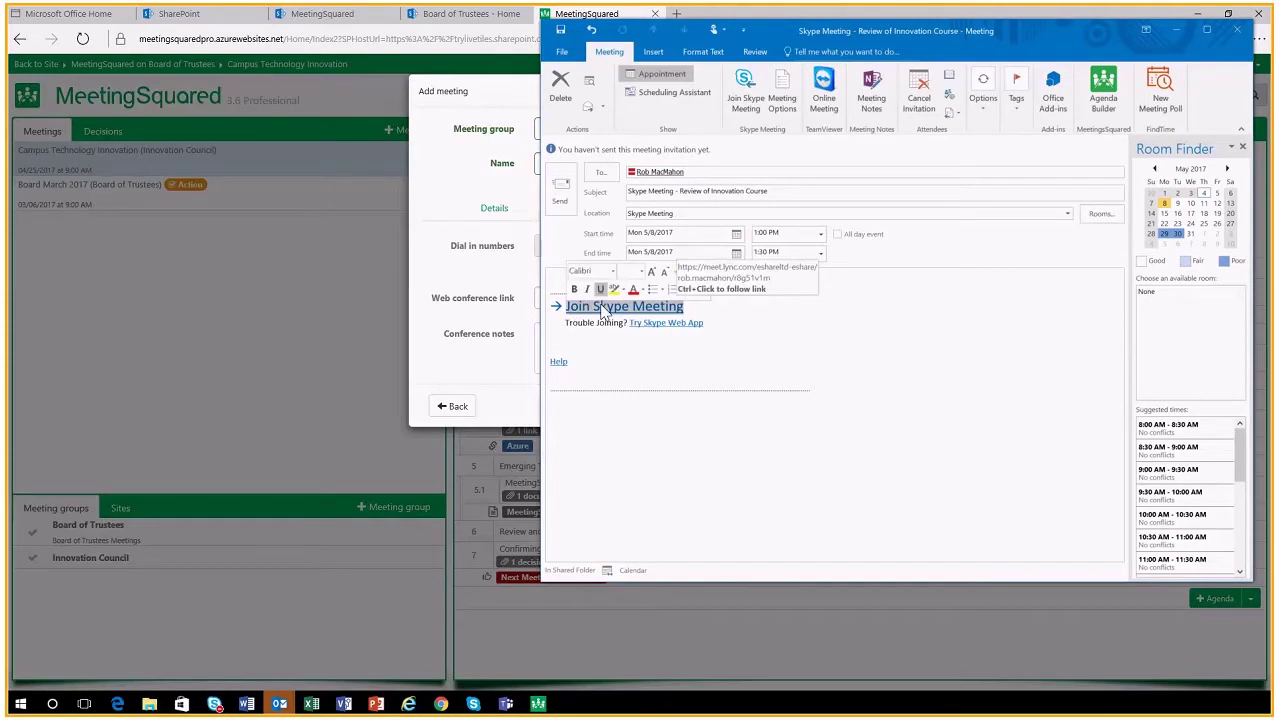
right_click(605, 312)
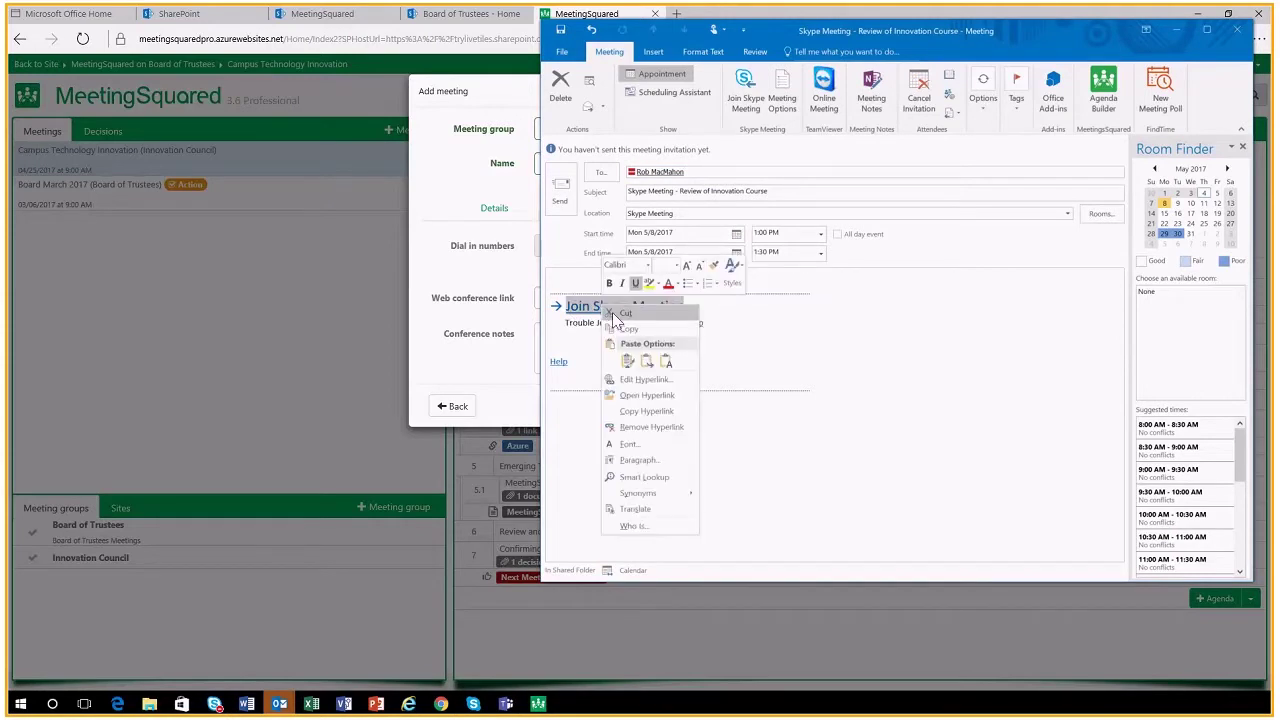
left_click(632, 428)
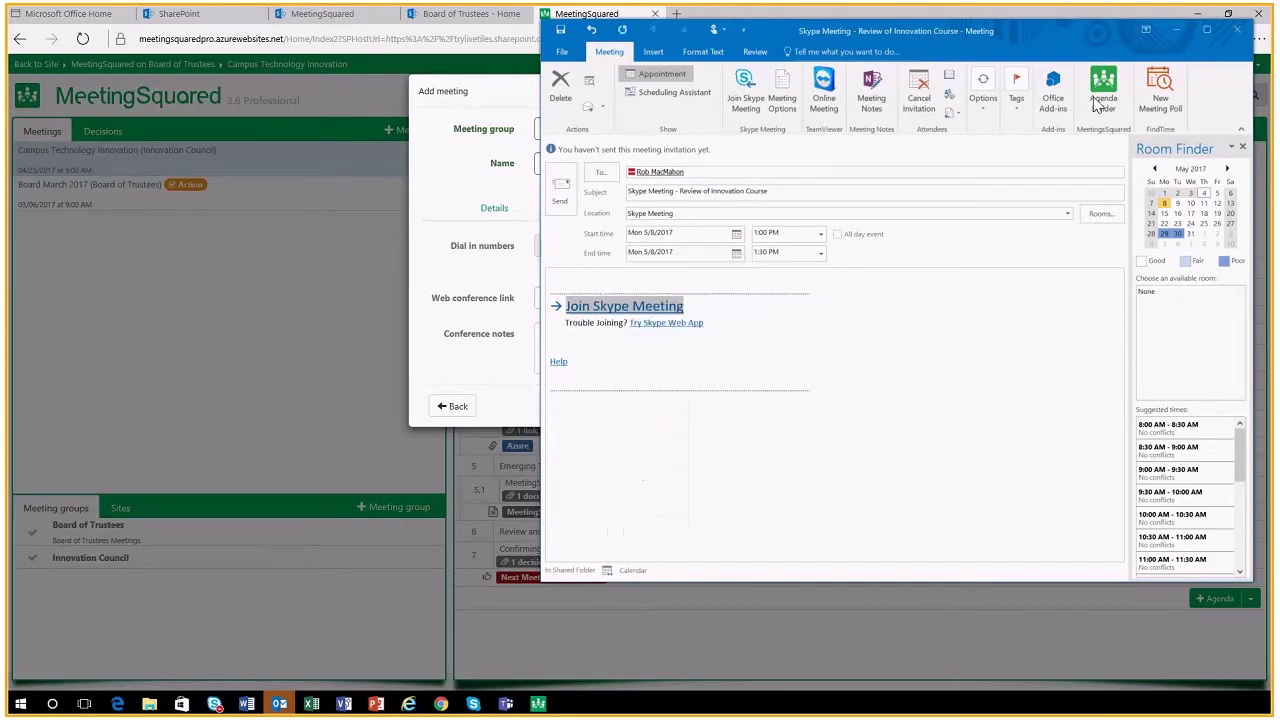
left_click(1177, 31)
left_click(588, 299)
right_click(588, 299)
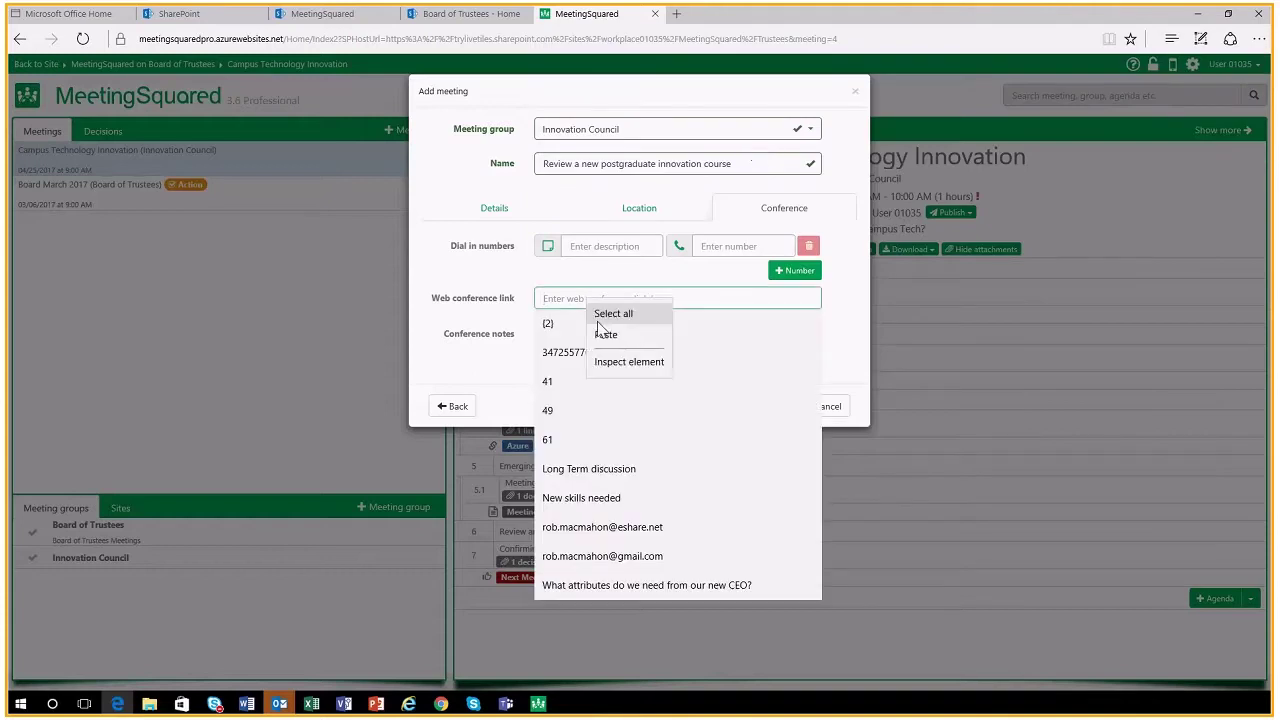
- Paste the Skype link, save the meeting, and show its attendees, actions and minutes
left_click(603, 335)
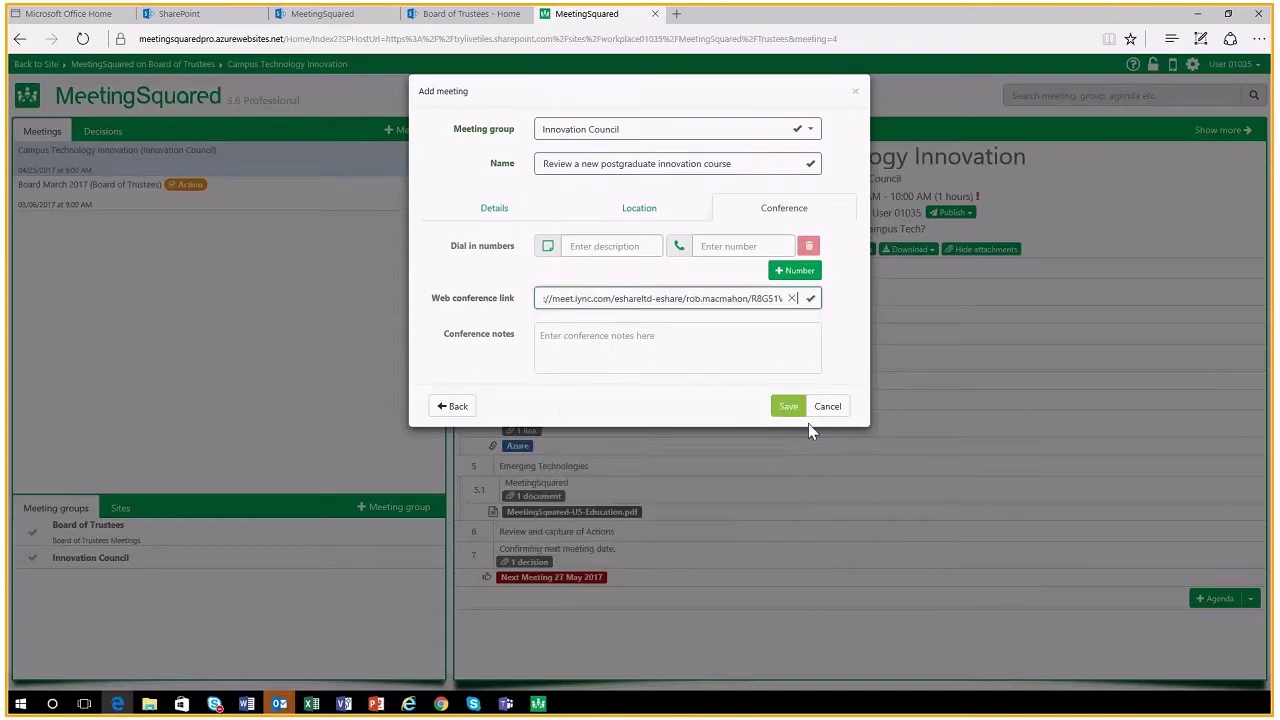
left_click(786, 410)
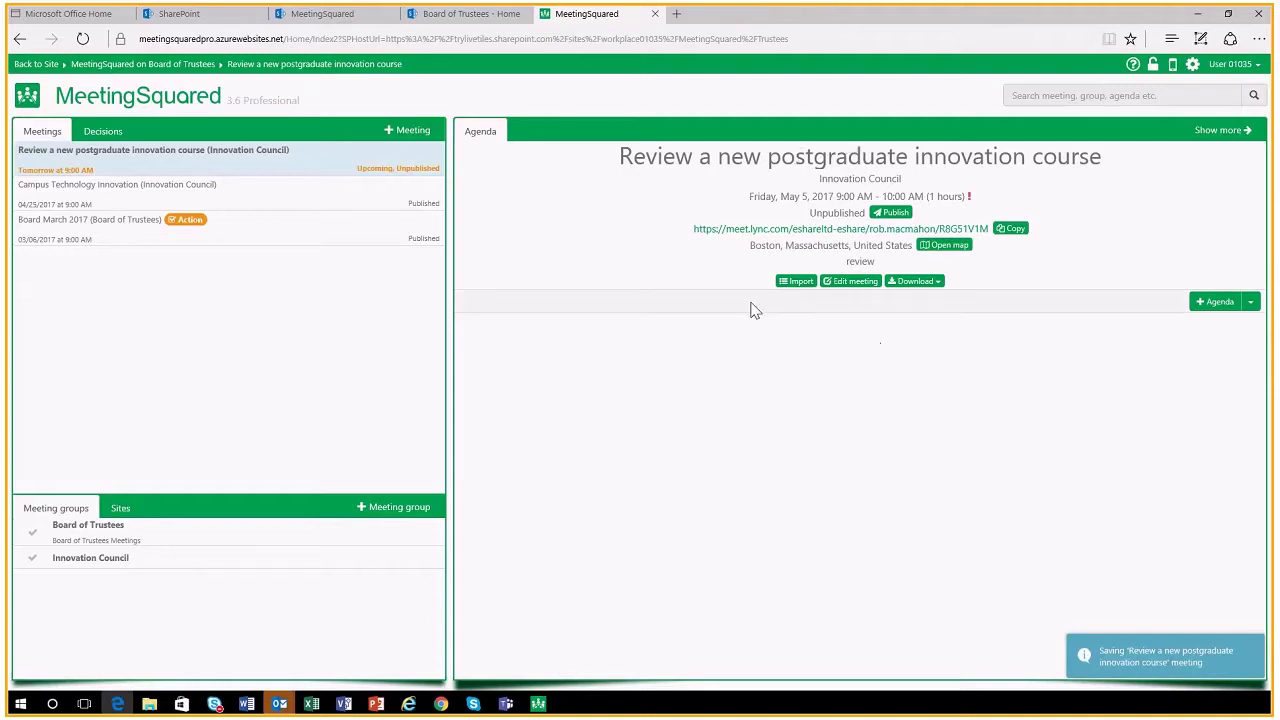
left_click(1219, 132)
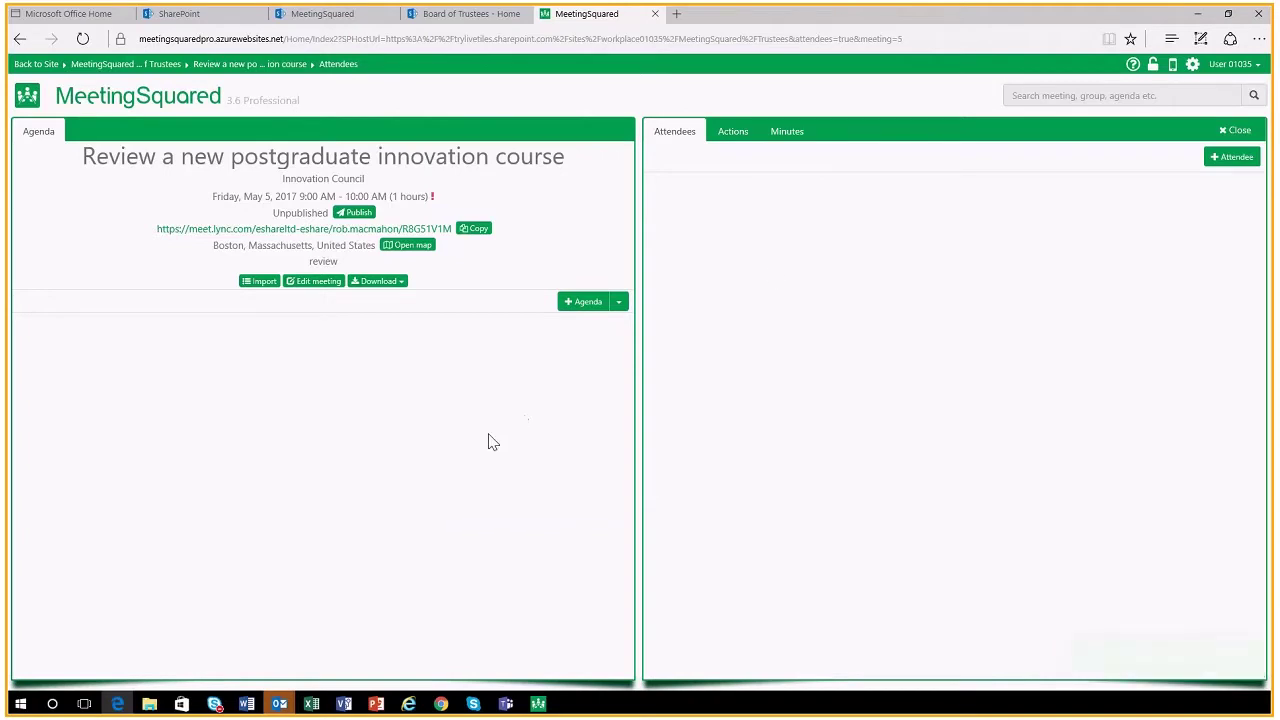
- Import the Campus Technology Innovation agenda, excluding Current Technology Roadmap, Security and Cloud
left_click(259, 284)
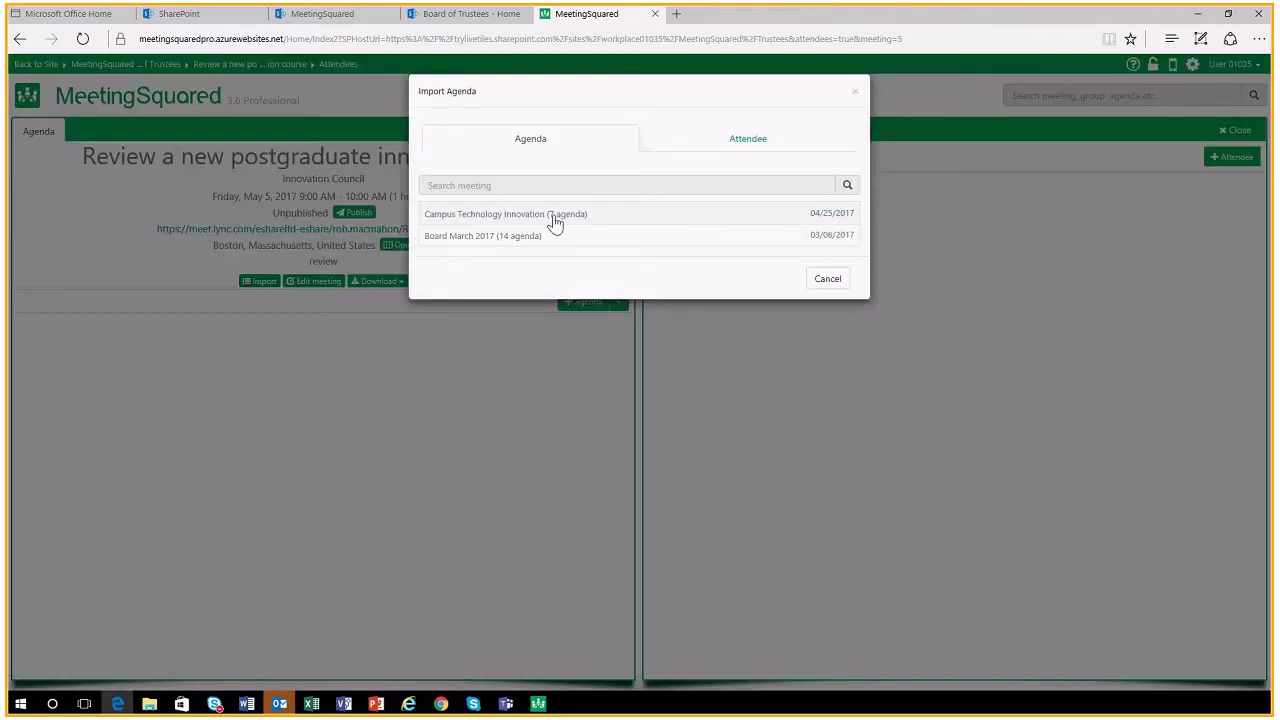
left_click(556, 220)
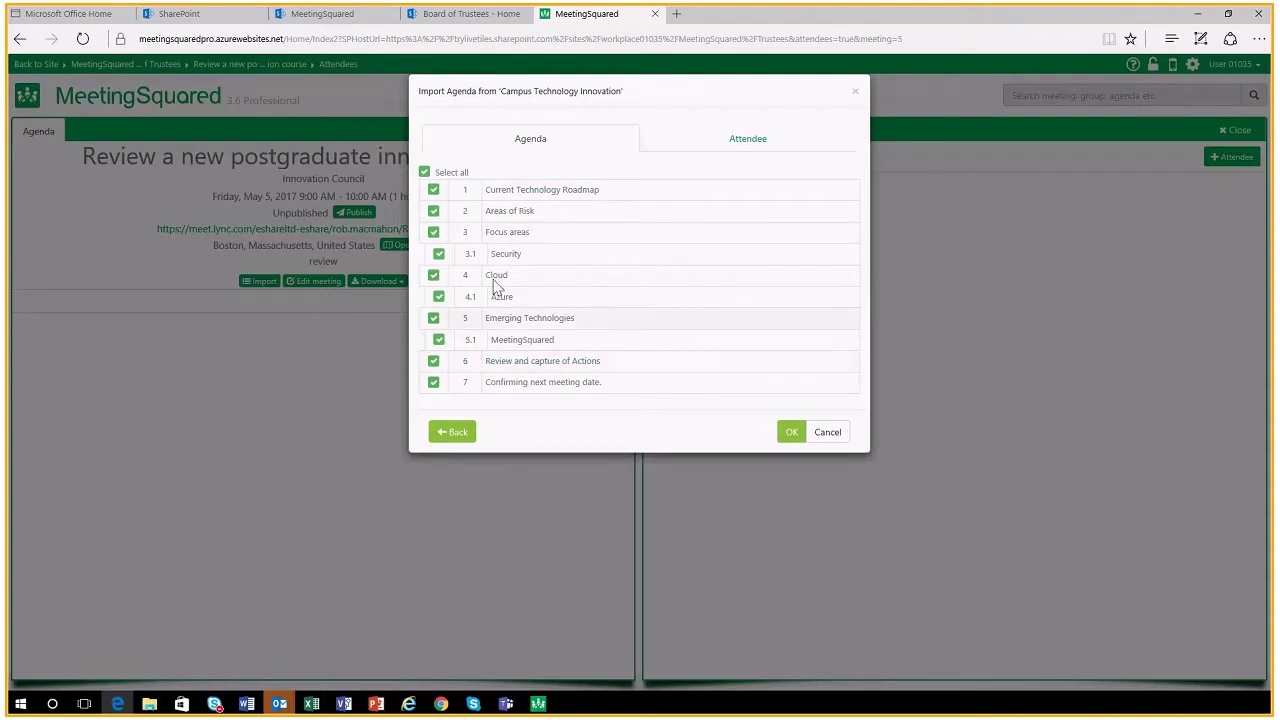
left_click(434, 190)
left_click(434, 190)
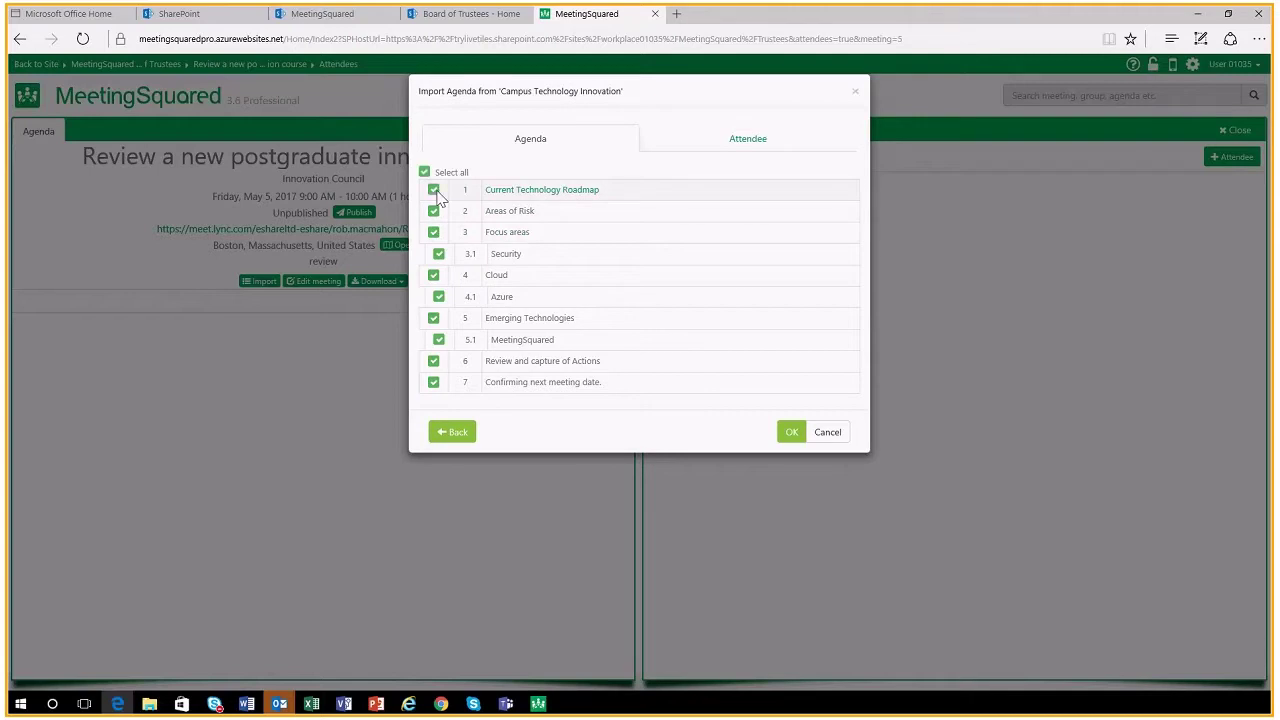
left_click(434, 190)
left_click(439, 255)
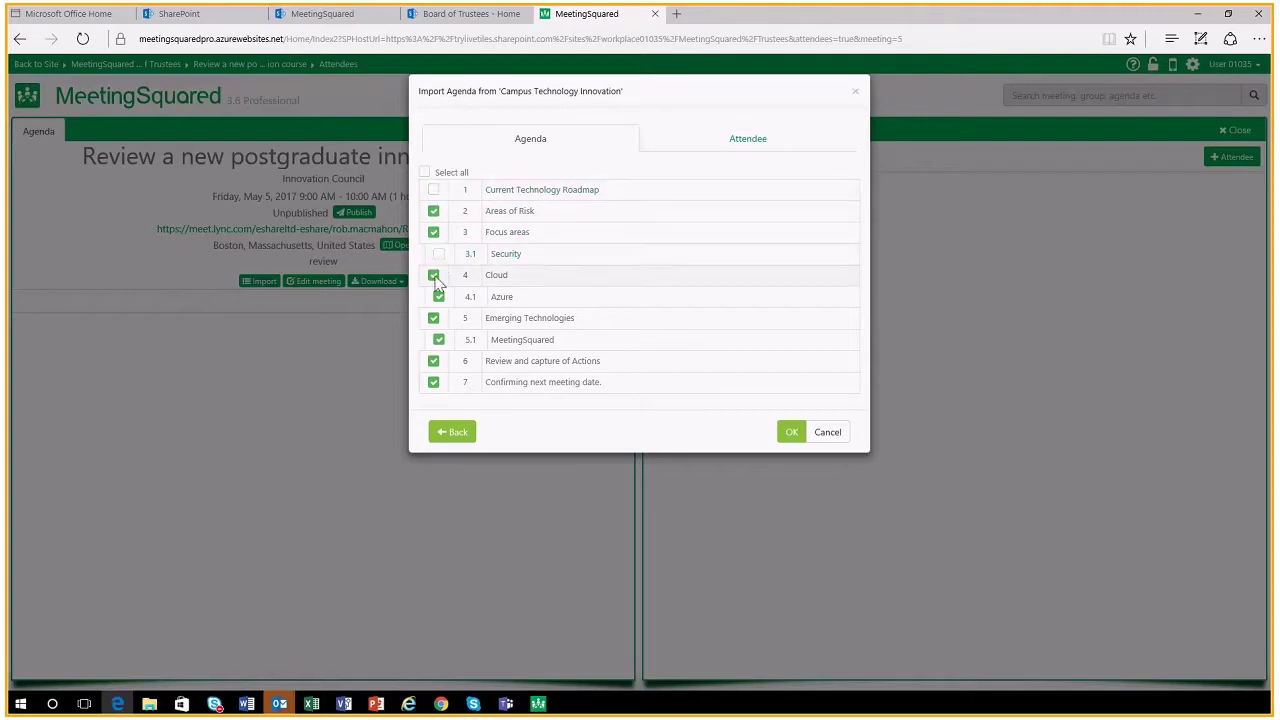
left_click(434, 276)
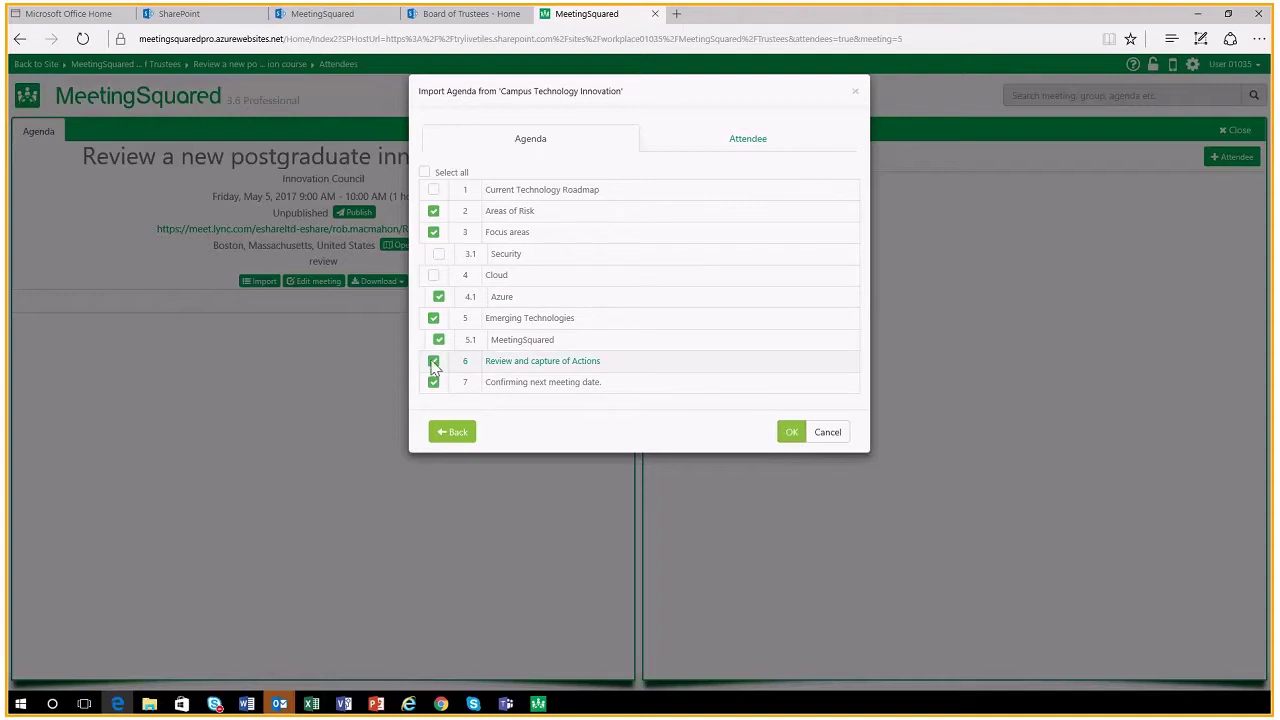
left_click(788, 435)
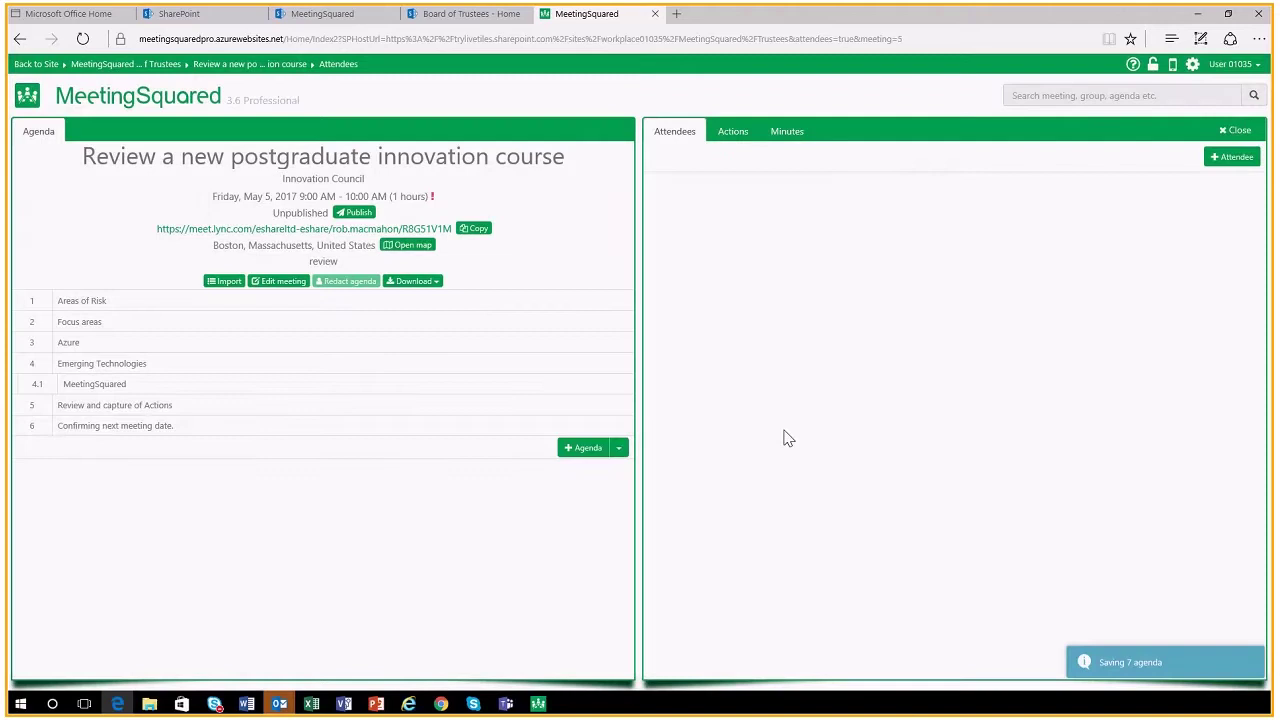
- Import only two attendees from the Campus Technology Innovation meeting
left_click(229, 280)
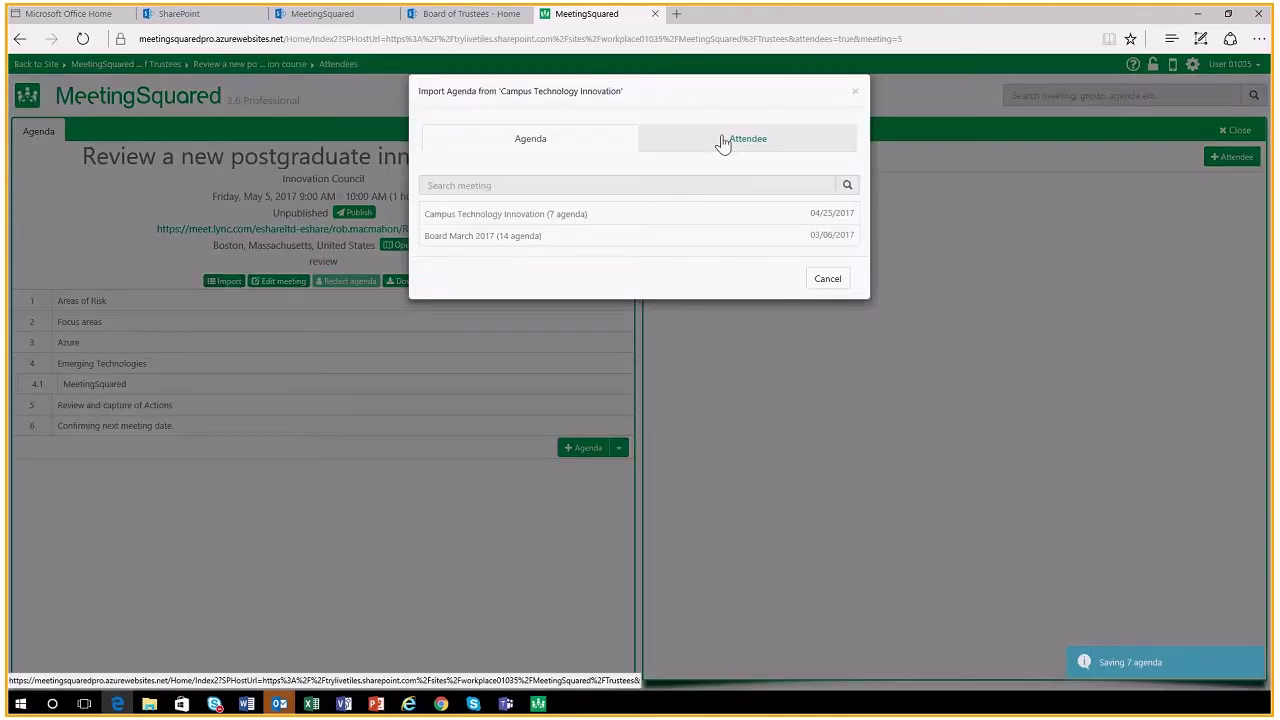
left_click(725, 142)
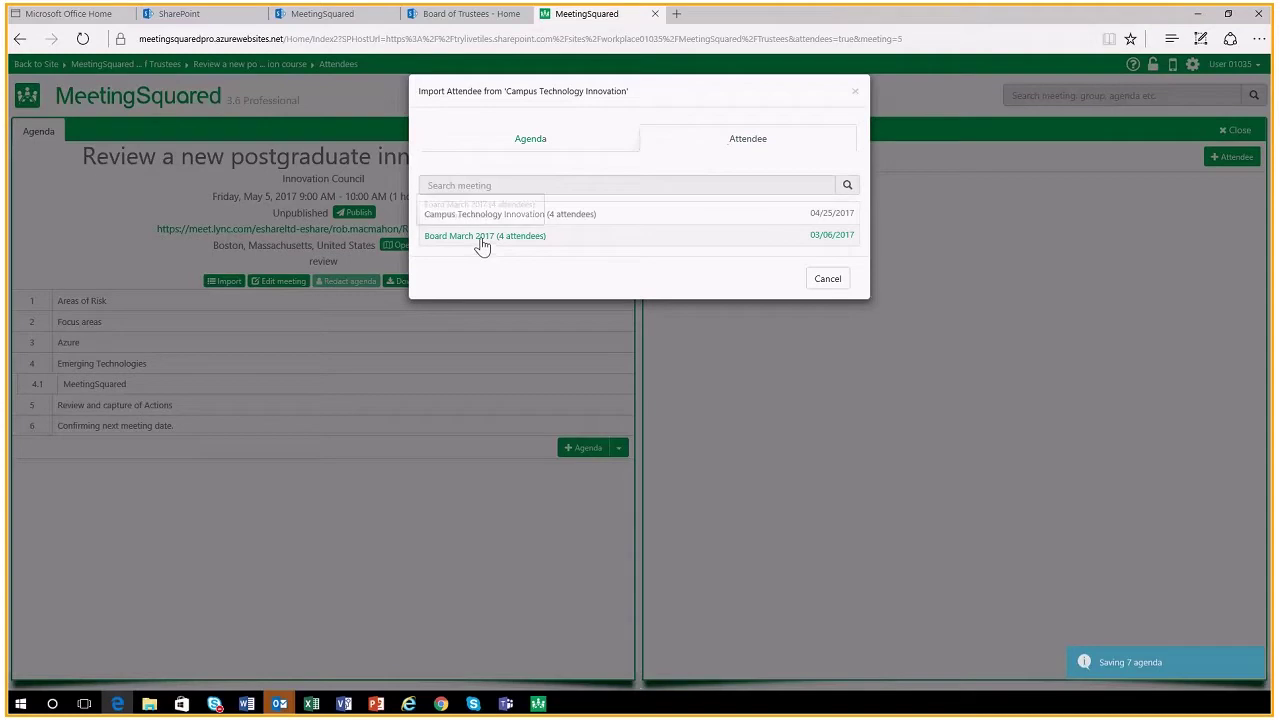
left_click(483, 224)
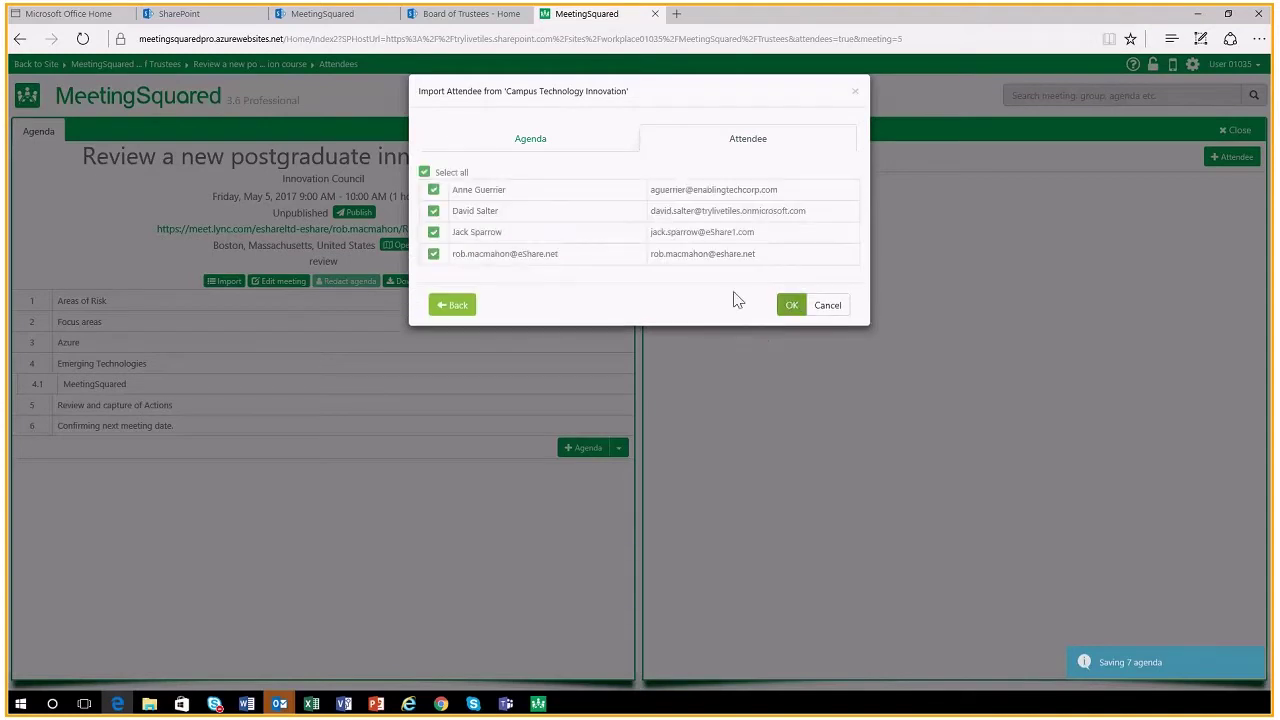
left_click(433, 210)
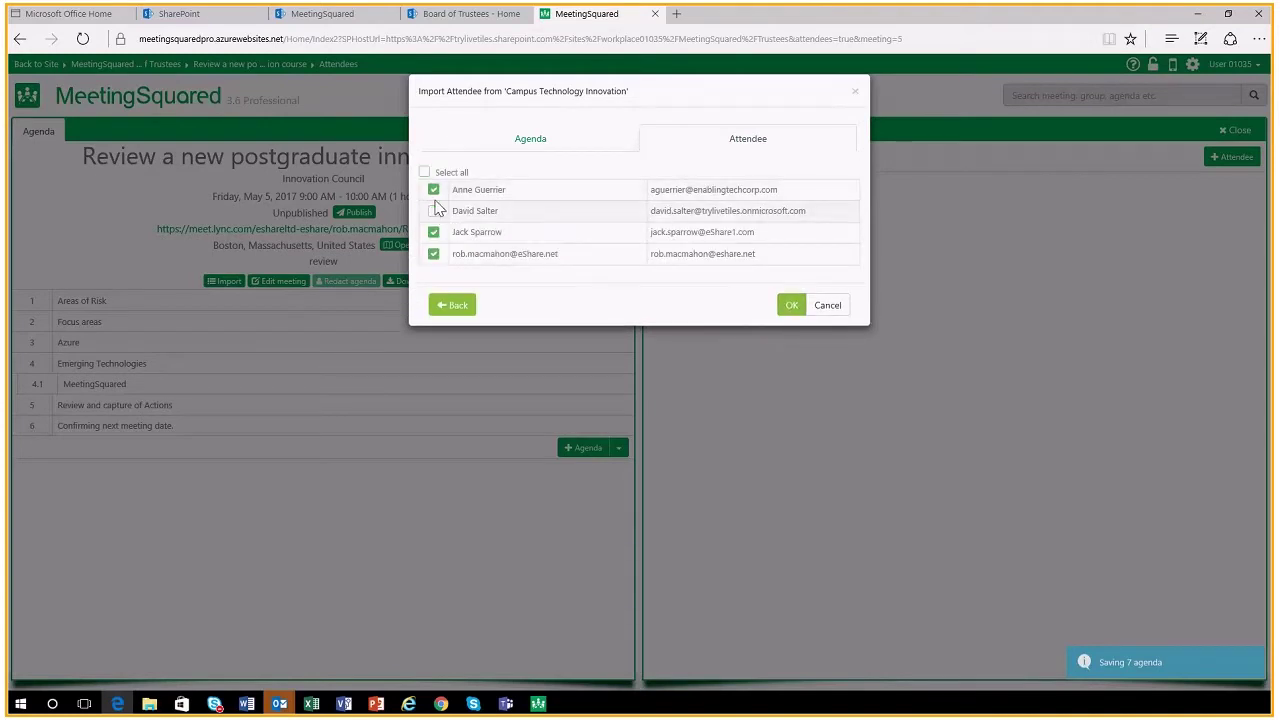
left_click(433, 189)
left_click(788, 307)
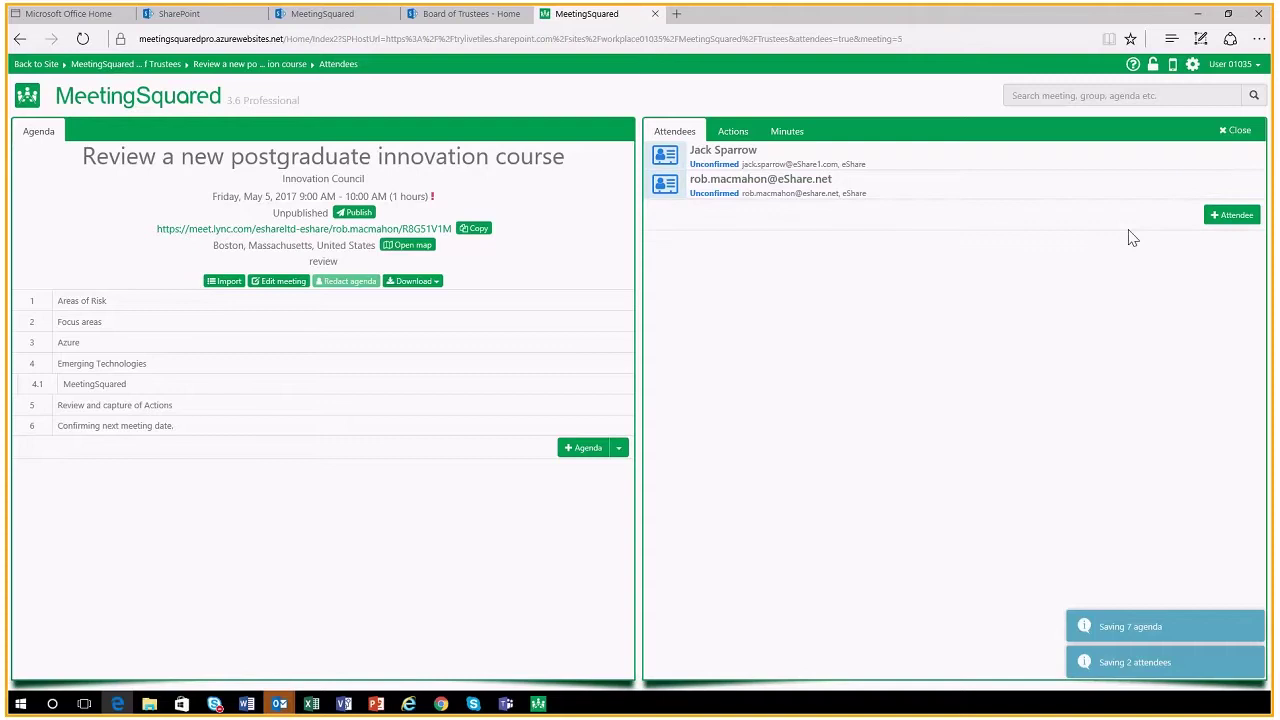
- Add a new attendee from Yahoo with an Accepted response, entering their name
left_click(1233, 215)
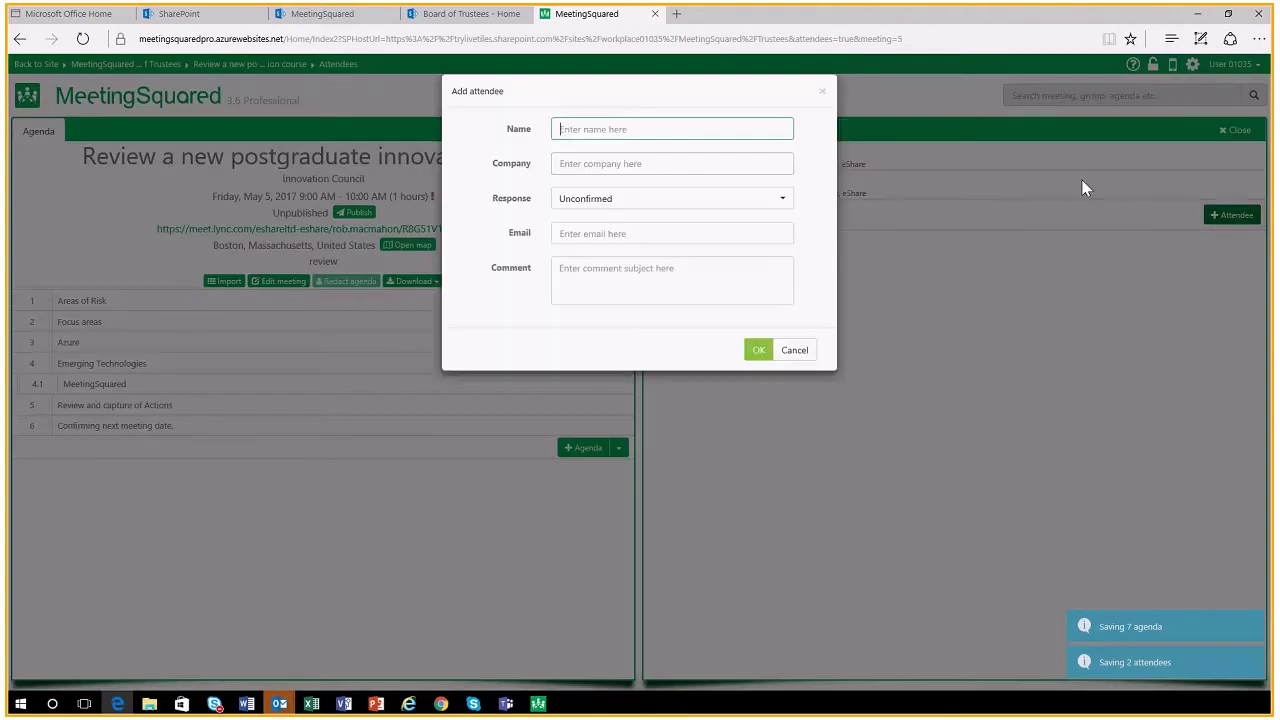
left_click(617, 129)
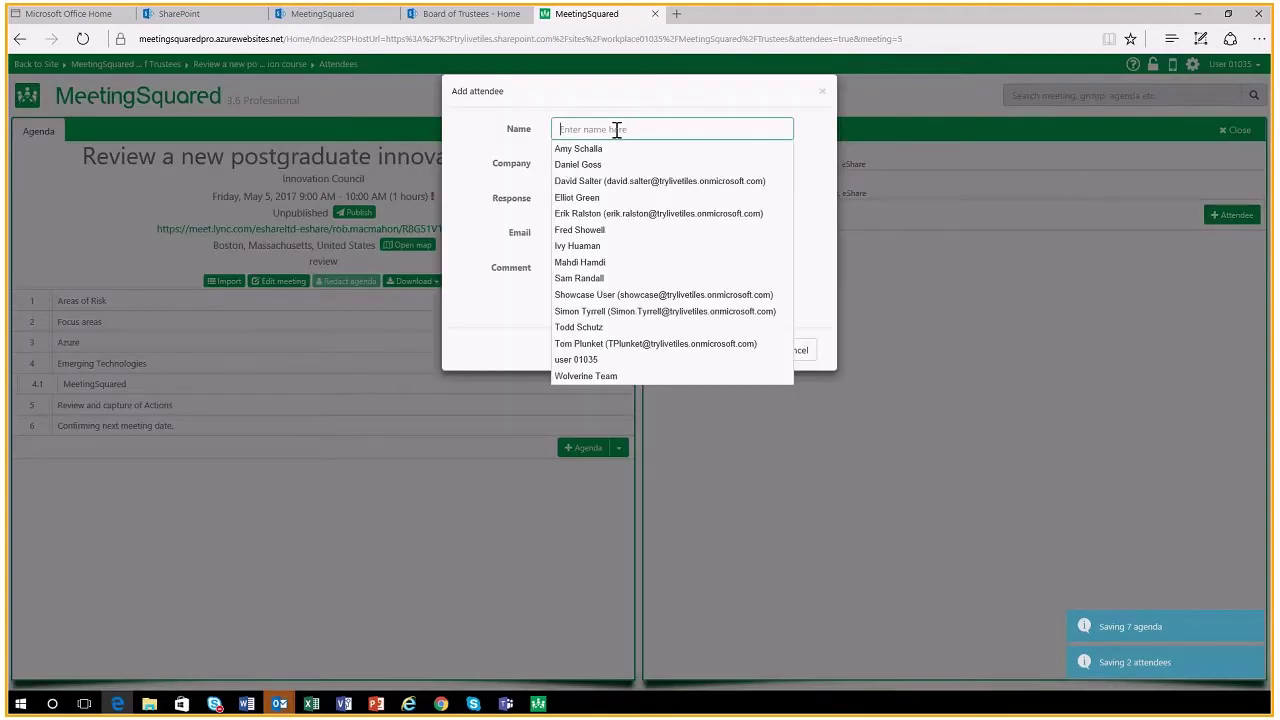
type("R Ma")
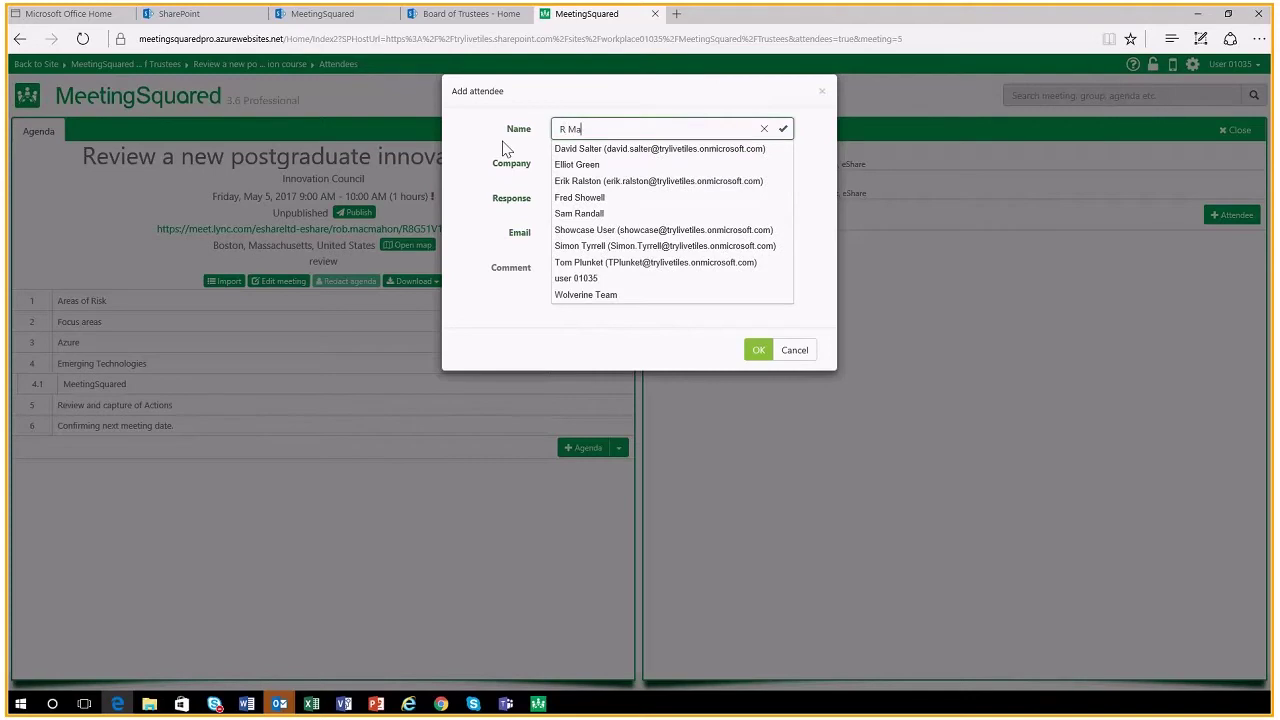
type("cMahon")
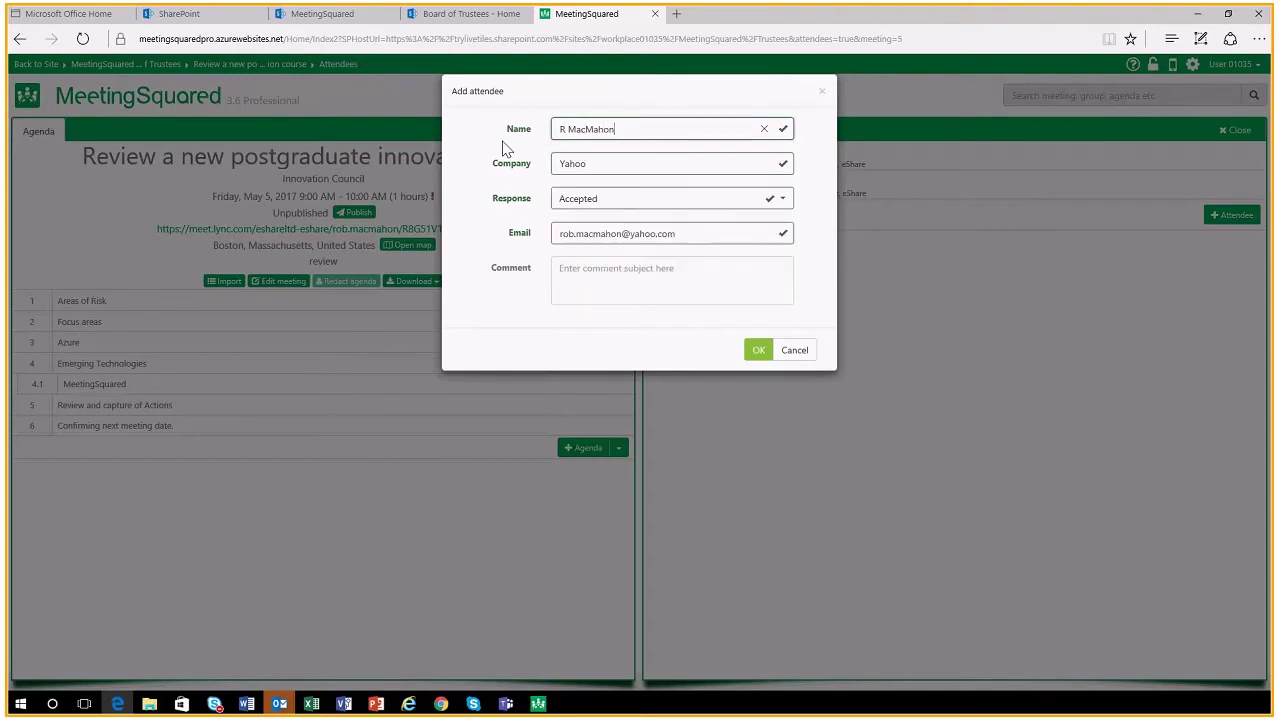
left_click(758, 352)
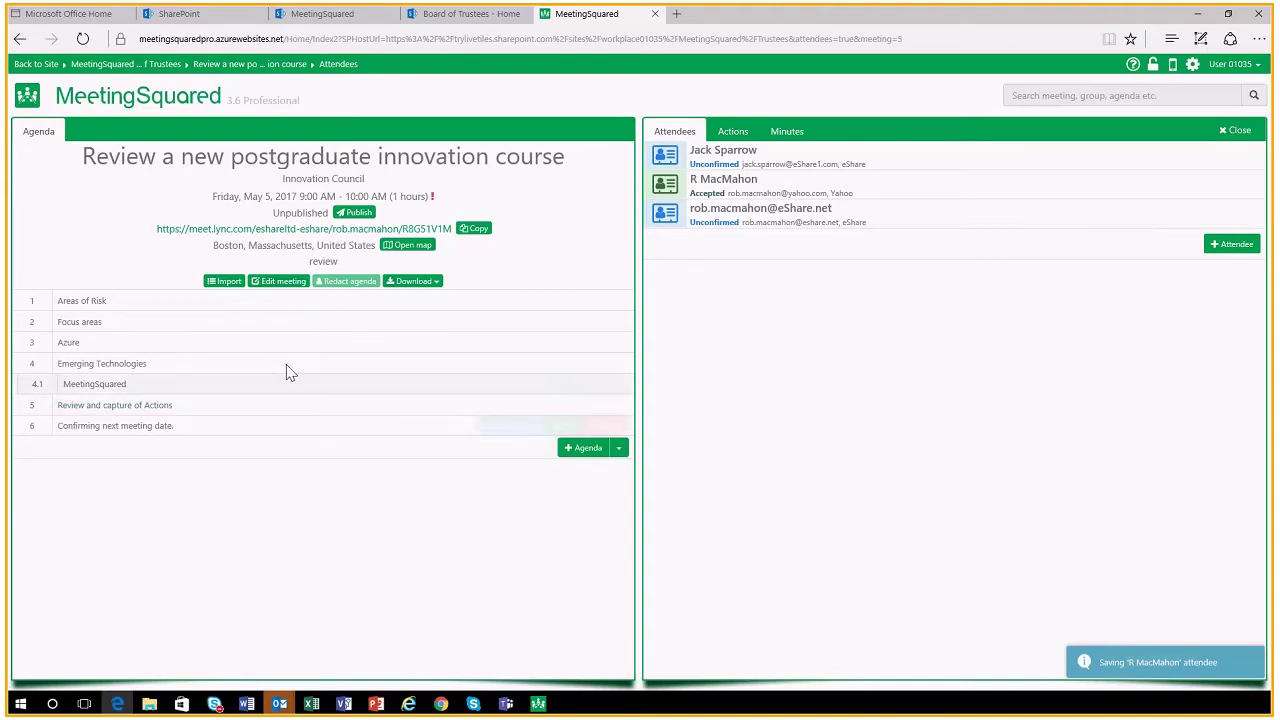
- Add agenda items 'Review of minutes' and 'Enrollment statistics', moving Review of minutes to item 2
left_click(582, 449)
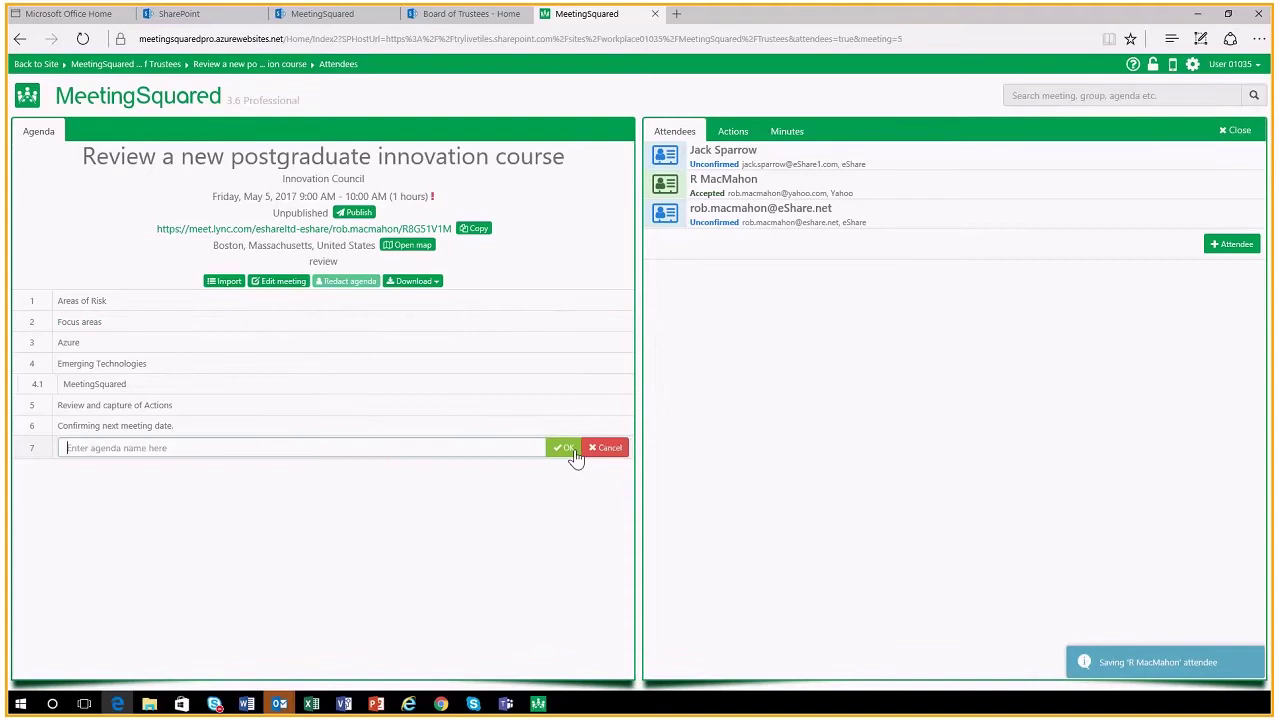
left_click(131, 449)
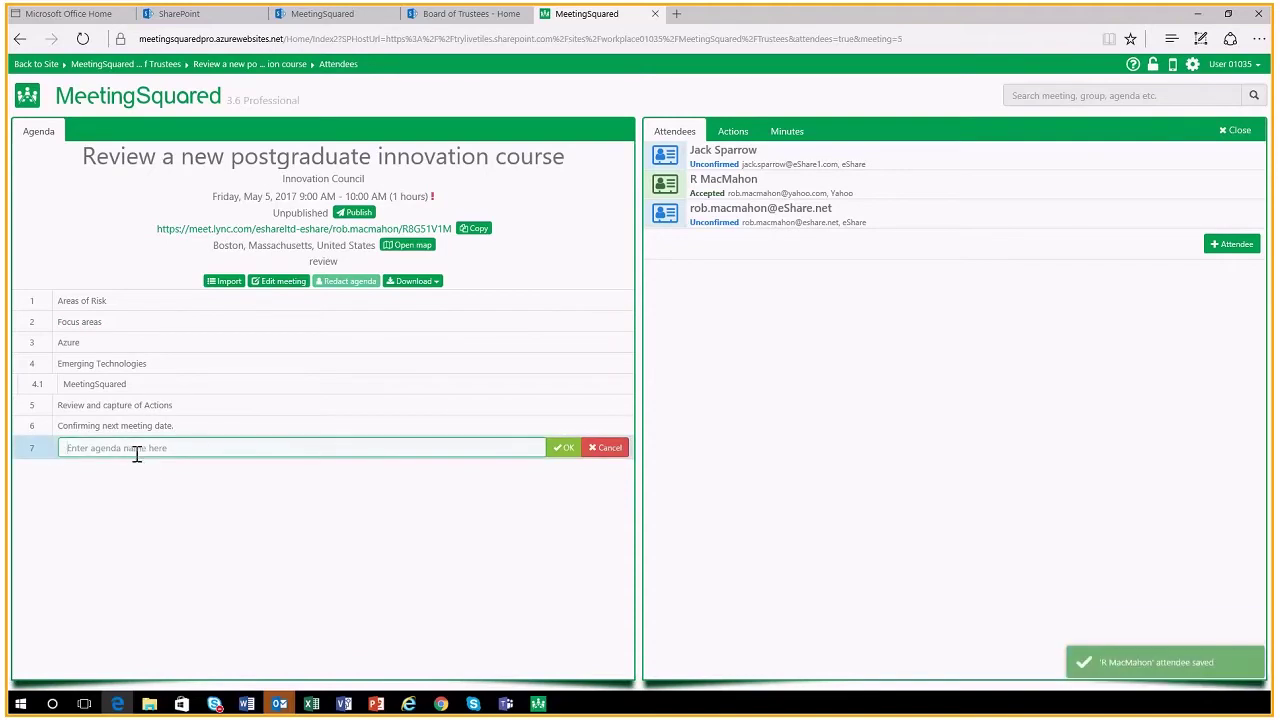
type("Review of minute")
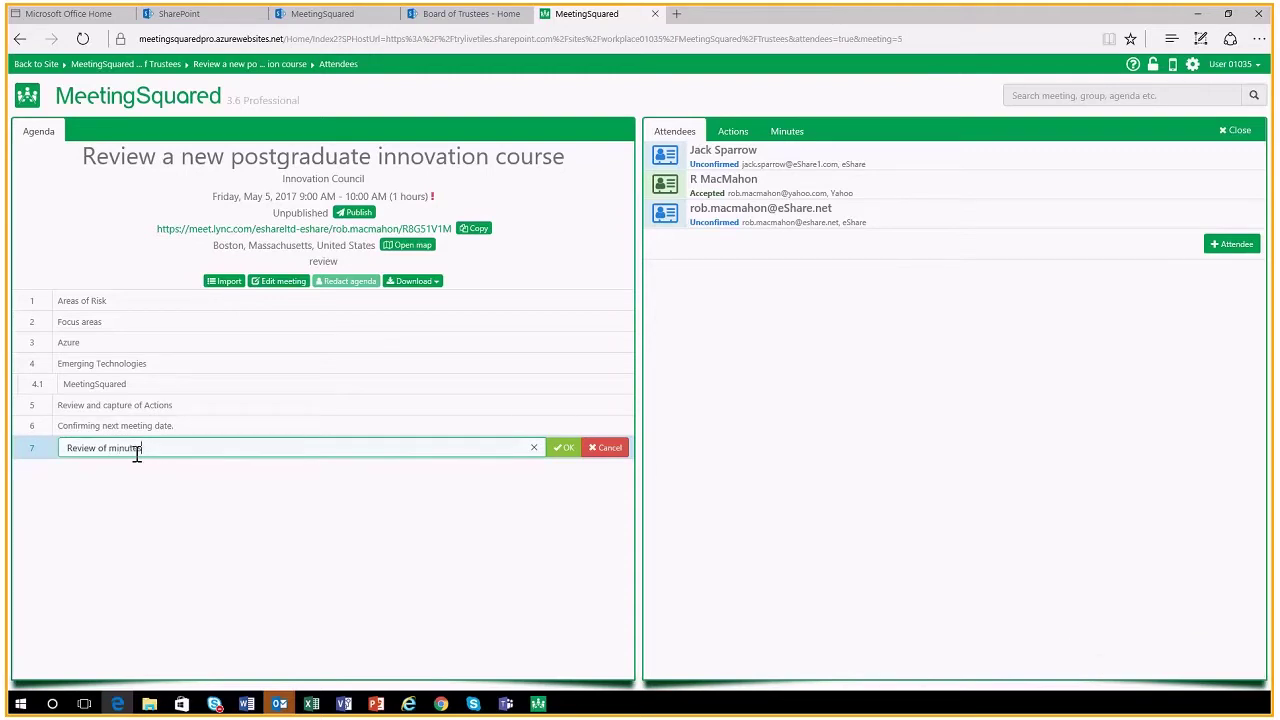
type("s")
key("Return")
type("E")
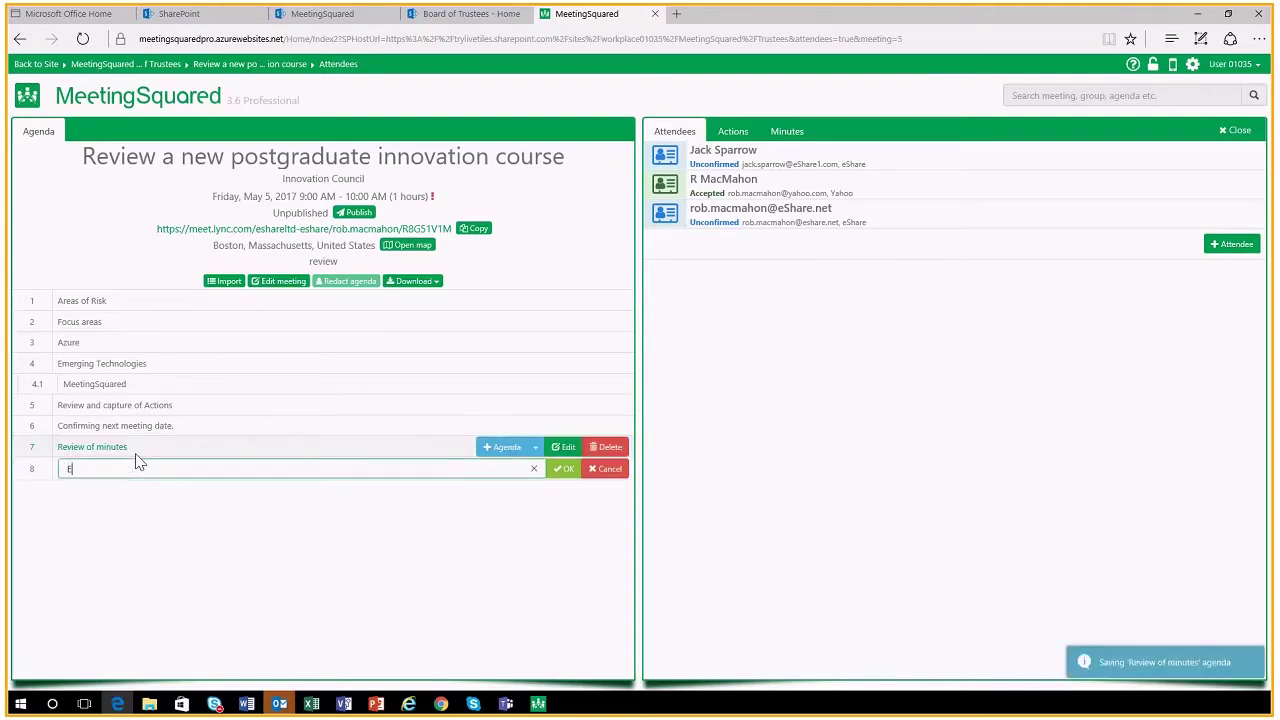
type("nrollment status")
key("Return")
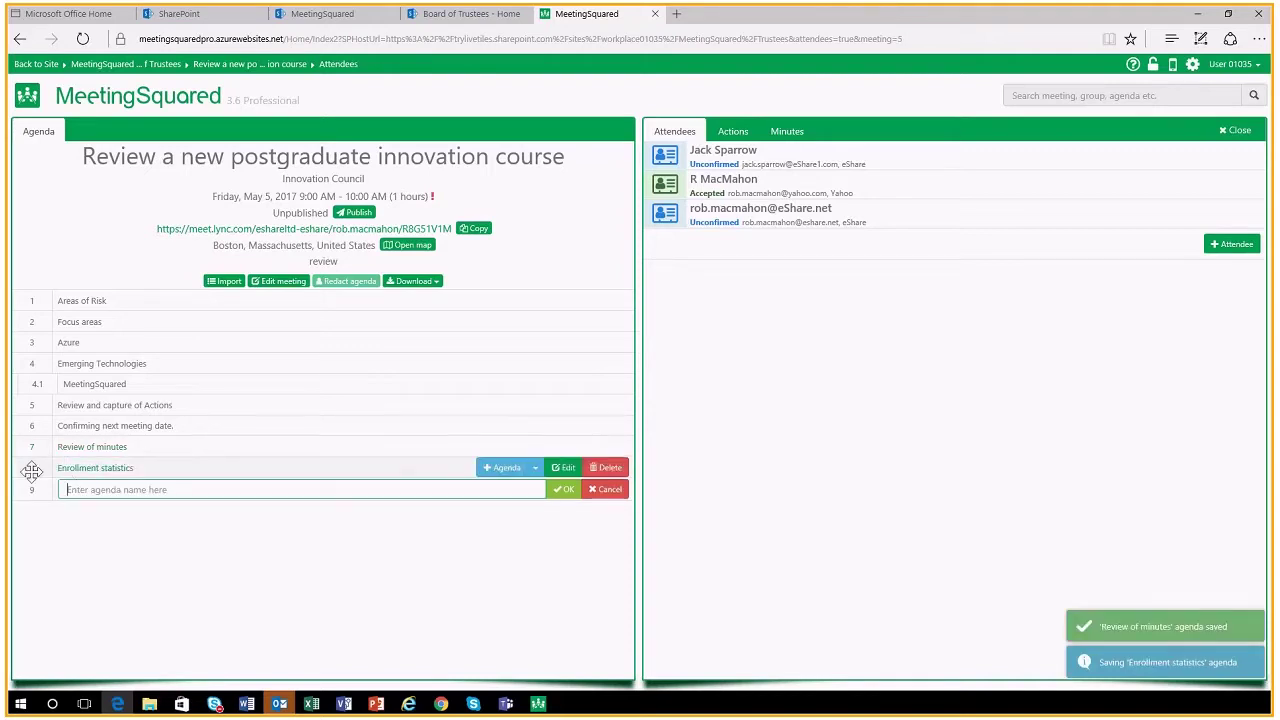
left_click_drag(33, 442, 38, 303)
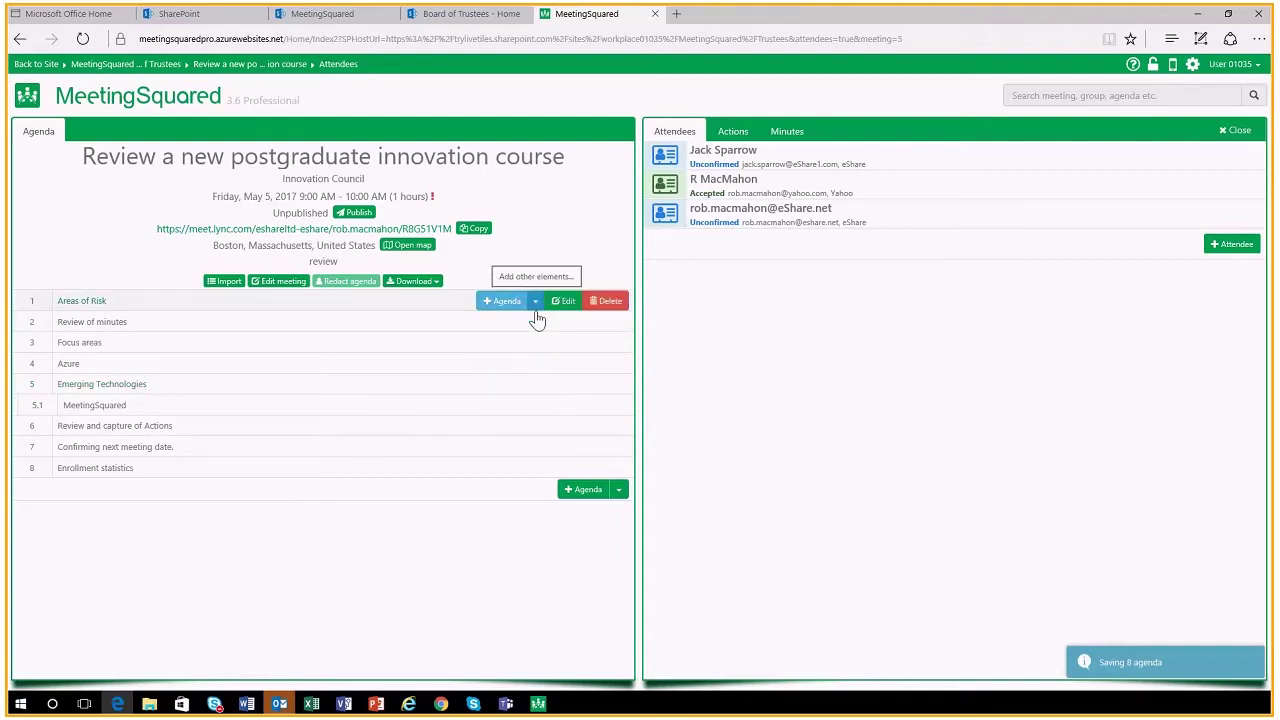
left_click(536, 323)
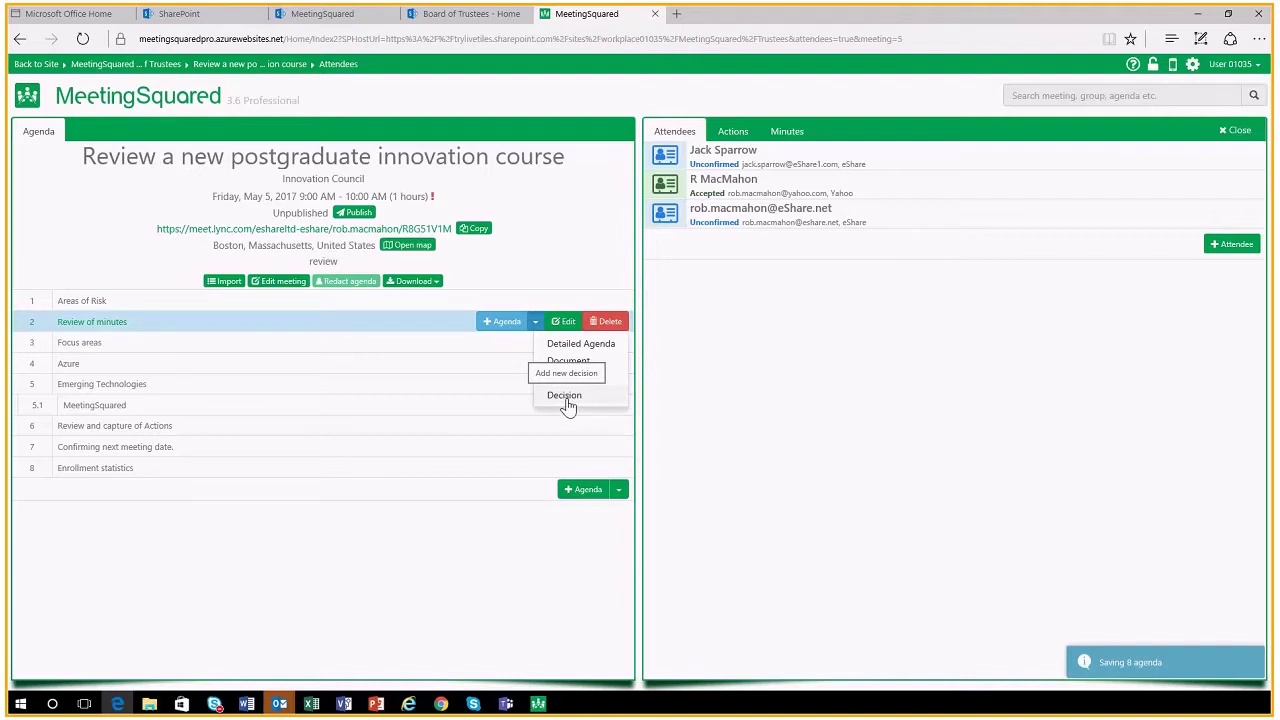
- Attach 06.15.09 minutes, Enrollment Stats and the governance report to items 2, 8 and 5.1
left_click(539, 329)
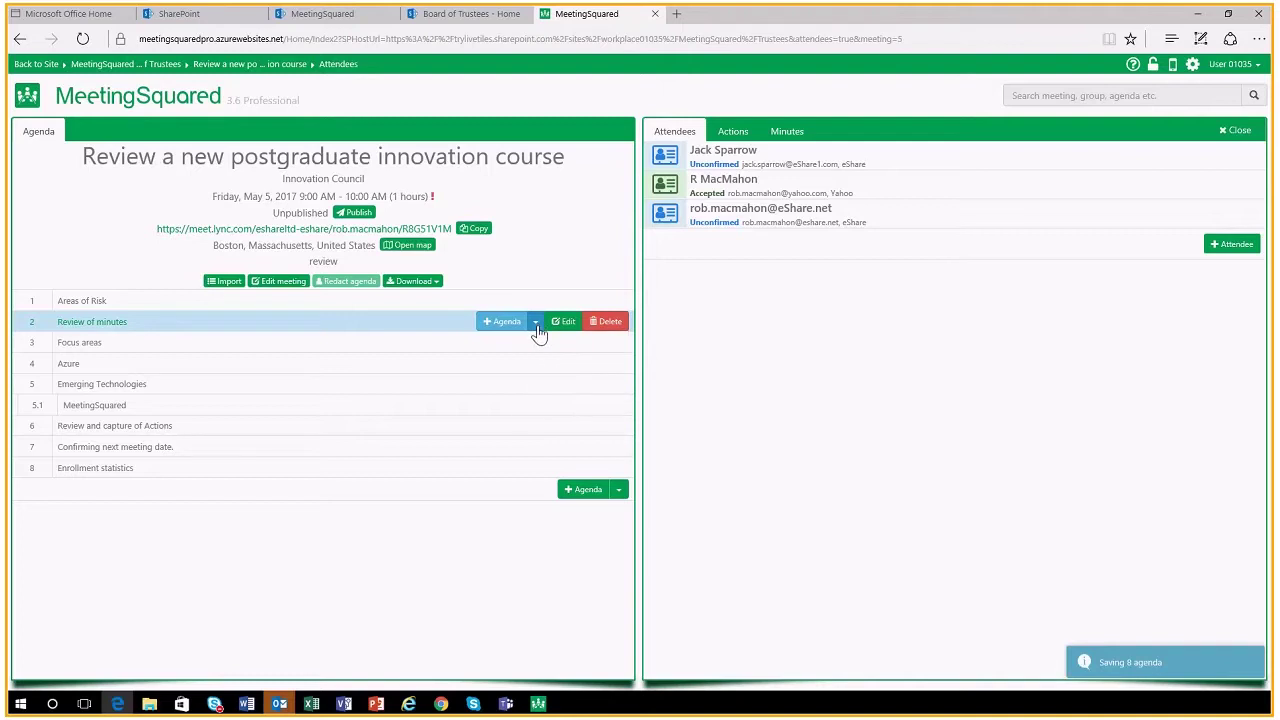
left_click(538, 327)
left_click(556, 365)
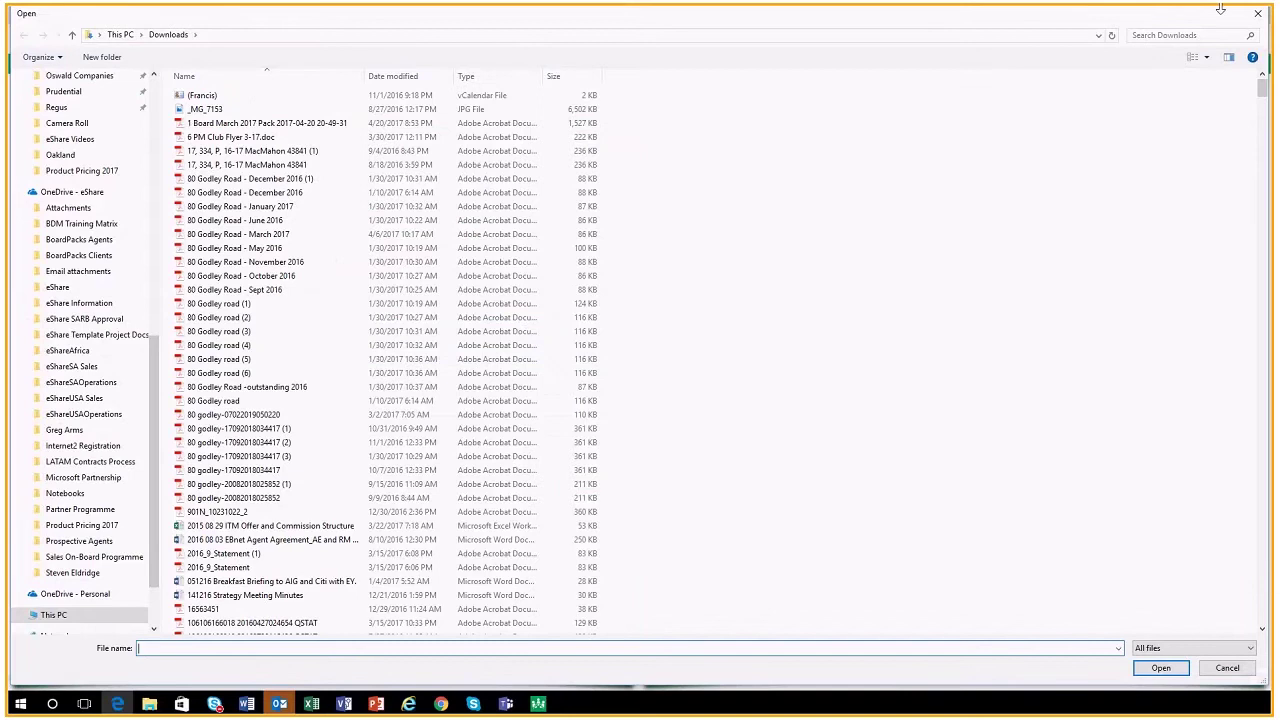
left_click(1257, 13)
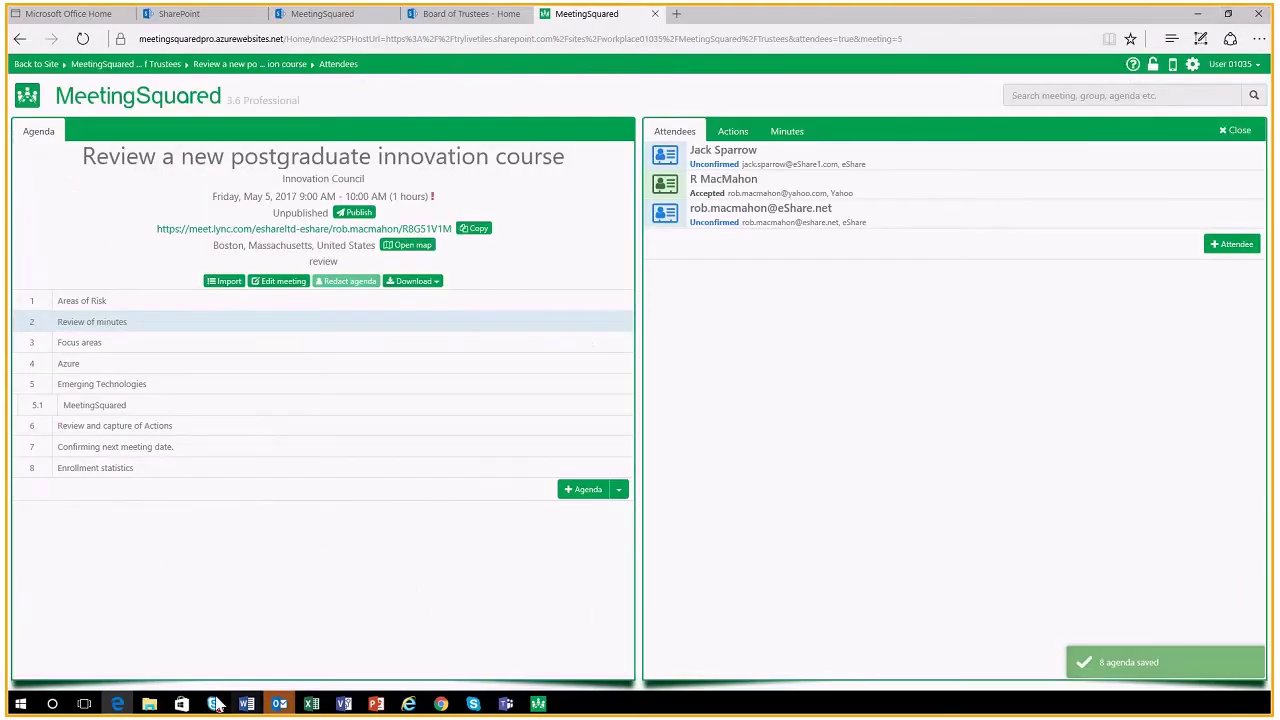
left_click(149, 704)
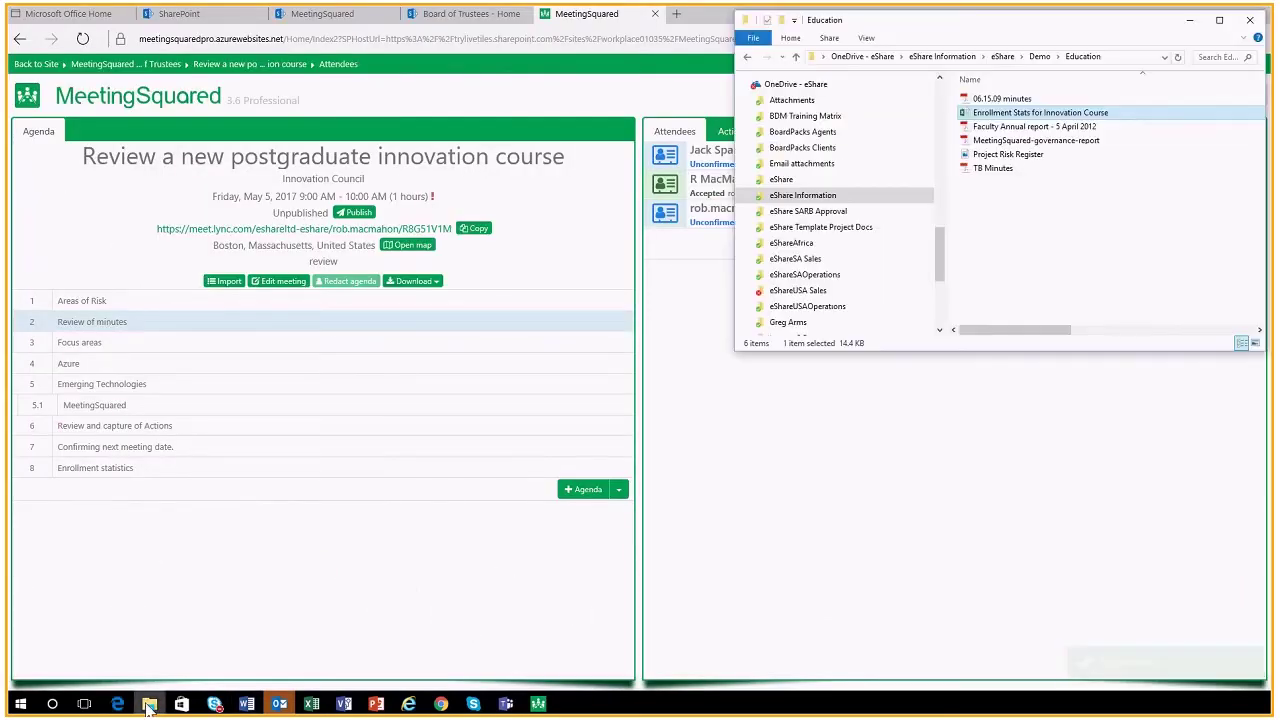
left_click(1011, 101)
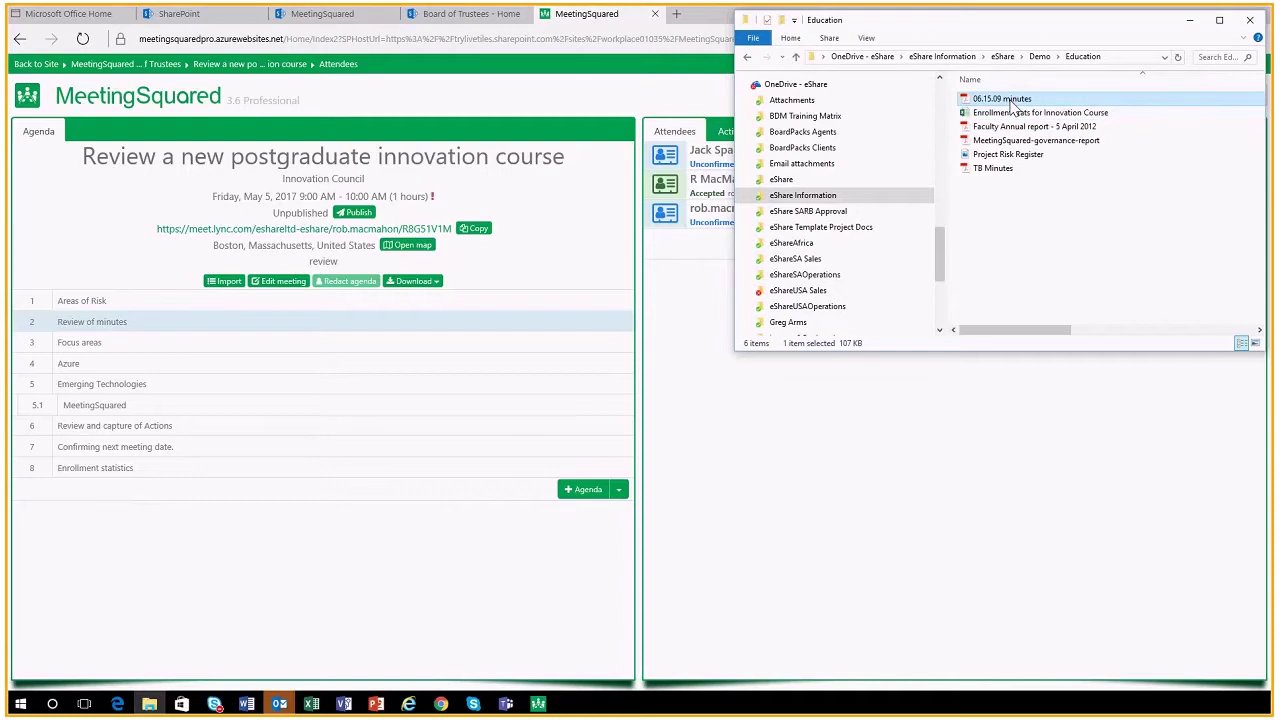
left_click_drag(1013, 107, 231, 346)
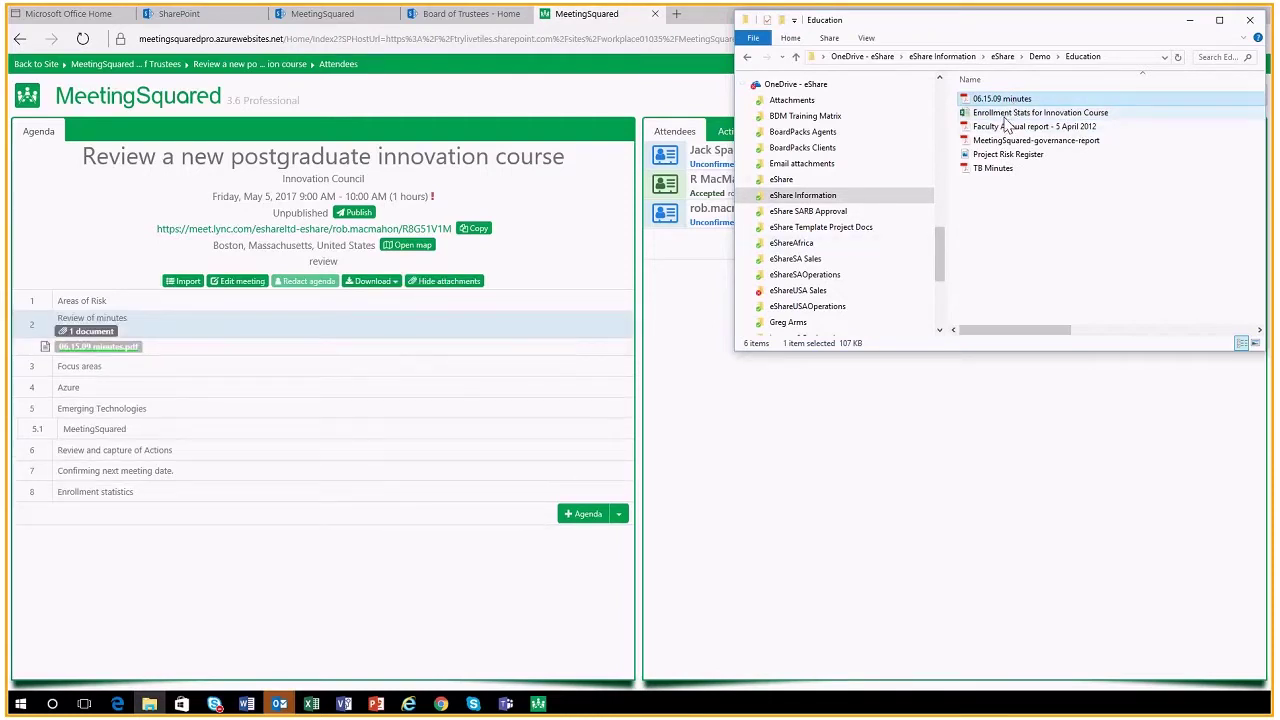
left_click_drag(1006, 114, 272, 492)
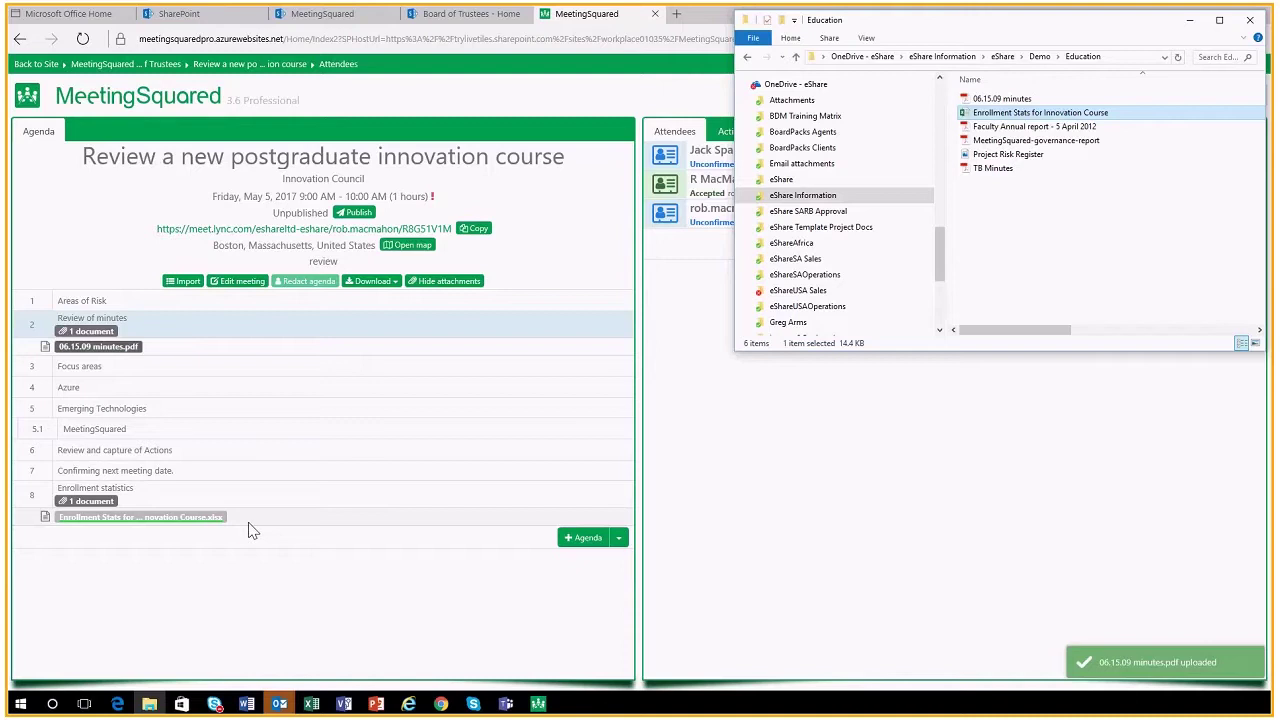
left_click(1040, 141)
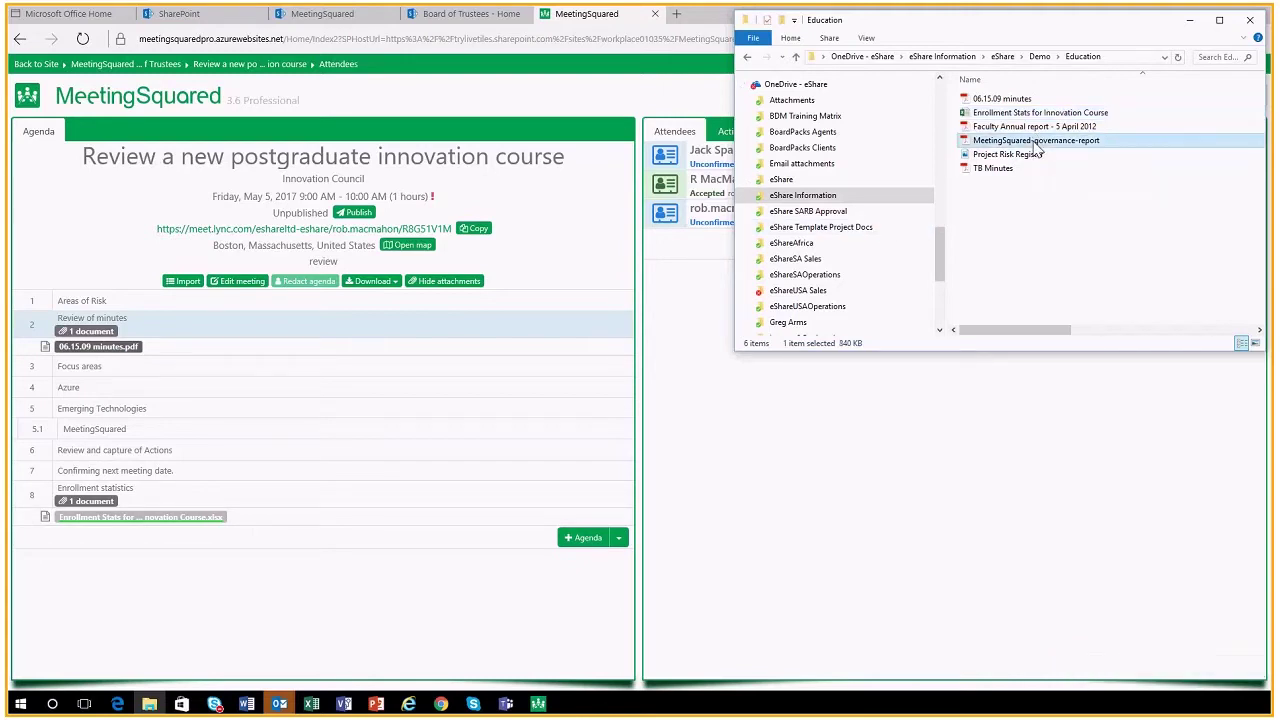
left_click_drag(1038, 148, 226, 446)
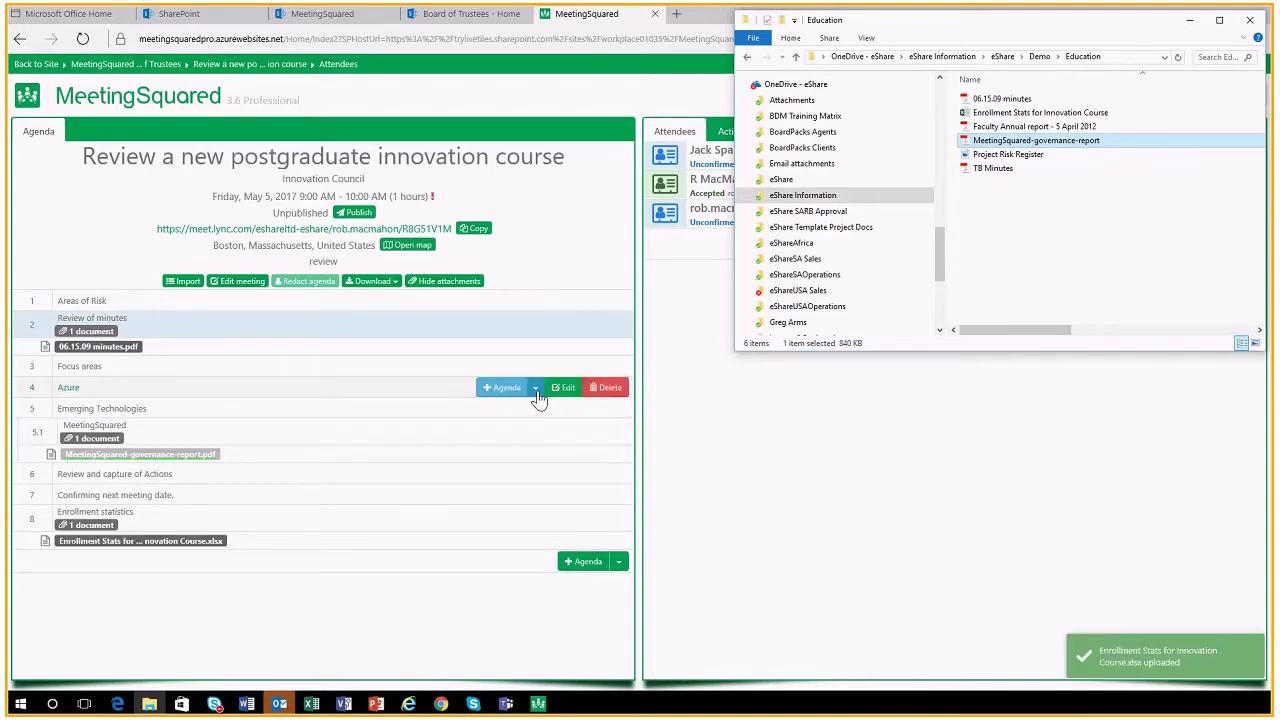
left_click(537, 396)
left_click(536, 390)
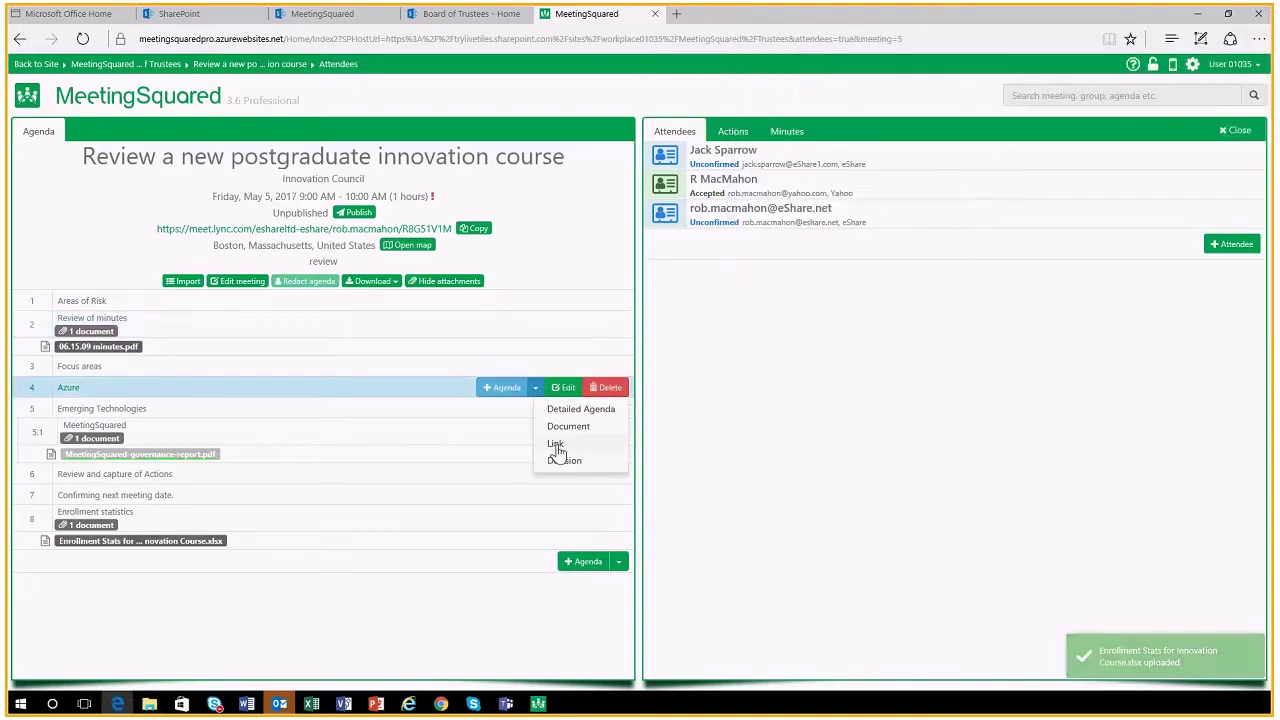
left_click(557, 447)
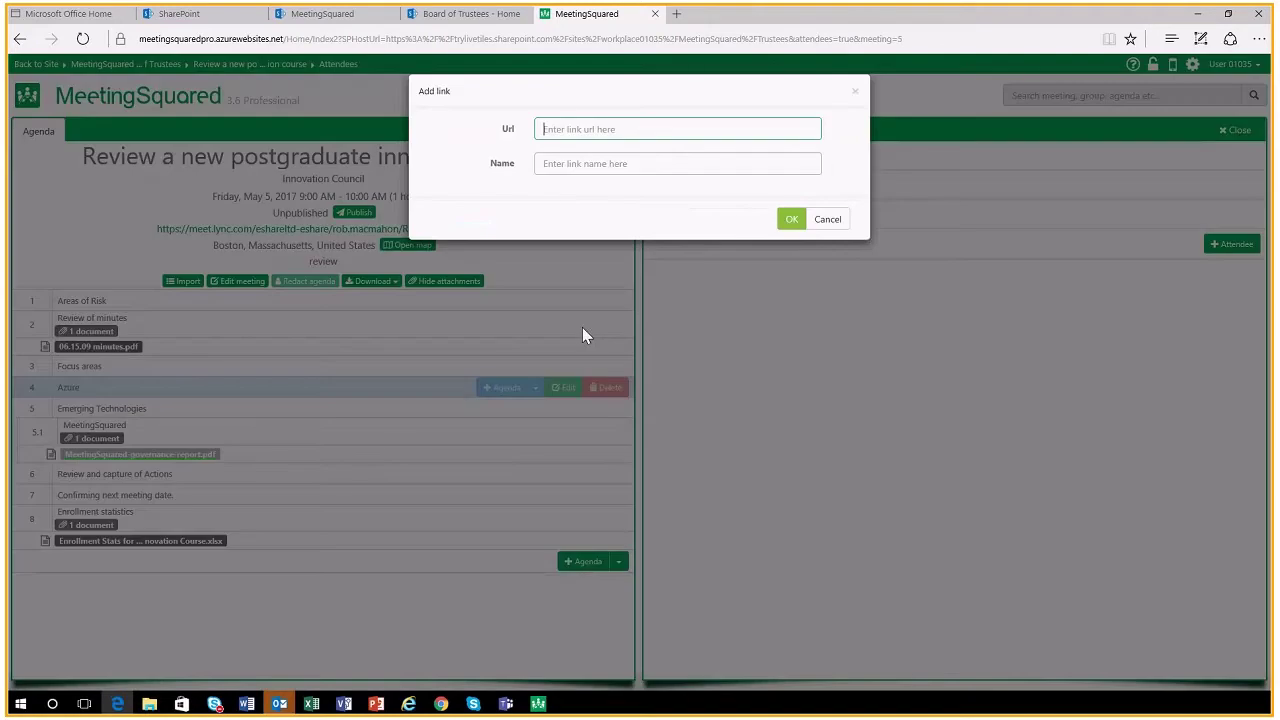
left_click(551, 130)
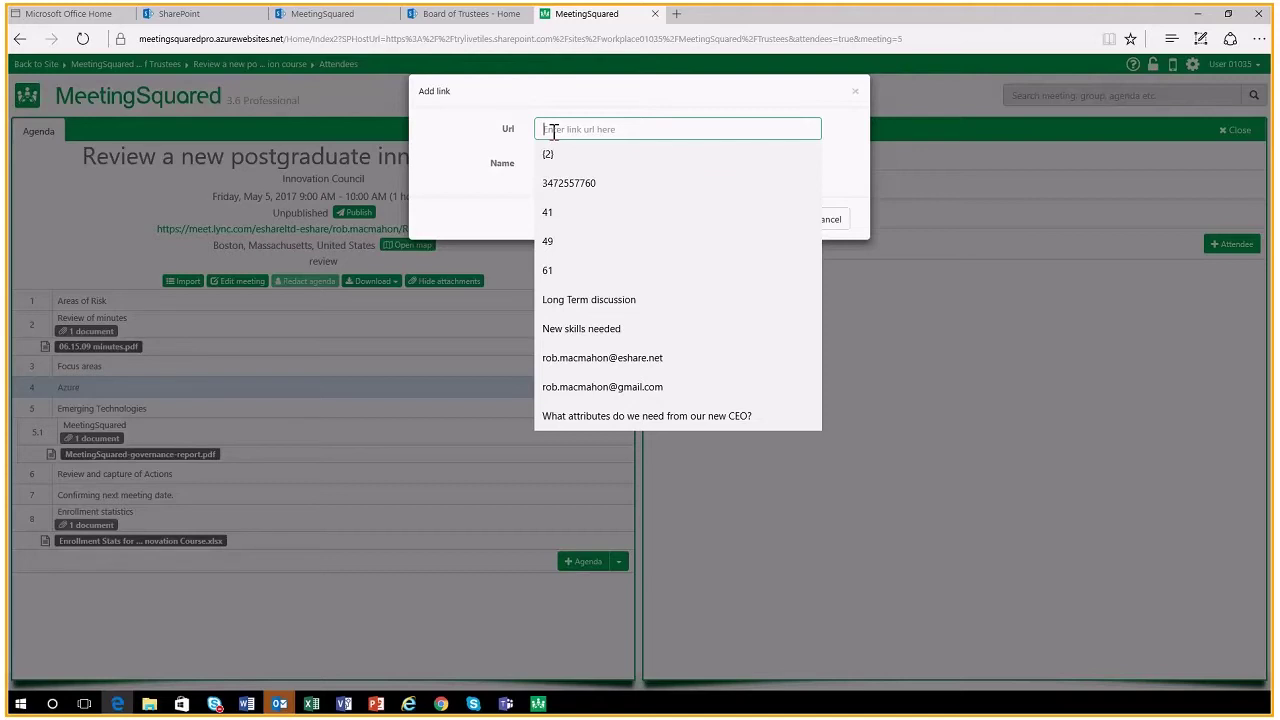
type("www.meetingsquared.com")
key("Tab")
left_click(789, 221)
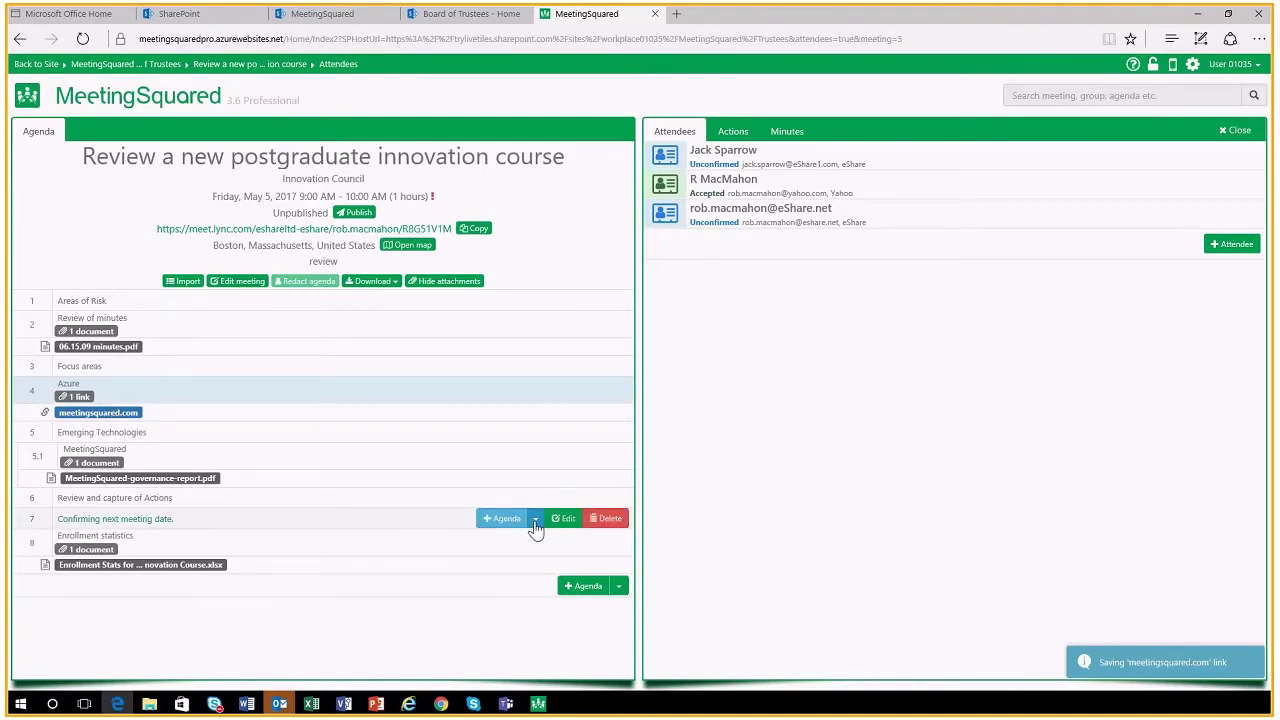
left_click(536, 522)
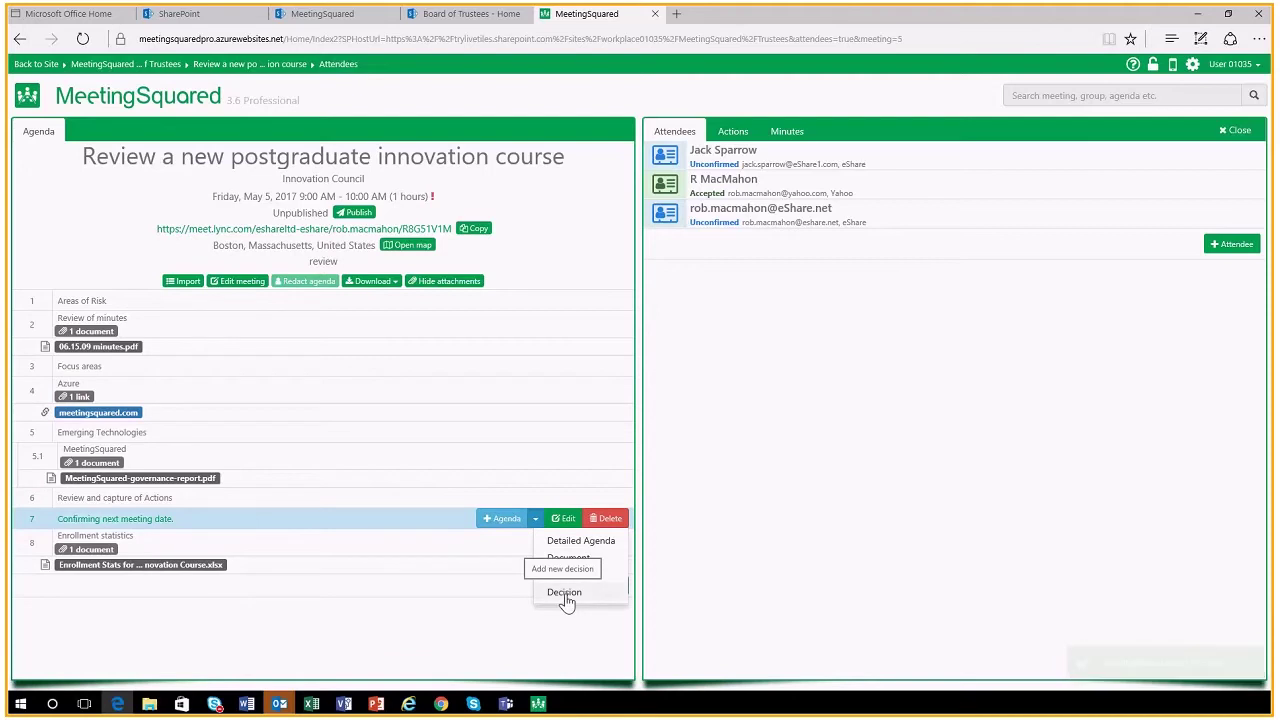
- Add decision 'Approve meeting date 28 June 2017' to item 7, ending 05/19/2017, with one voter
left_click(564, 593)
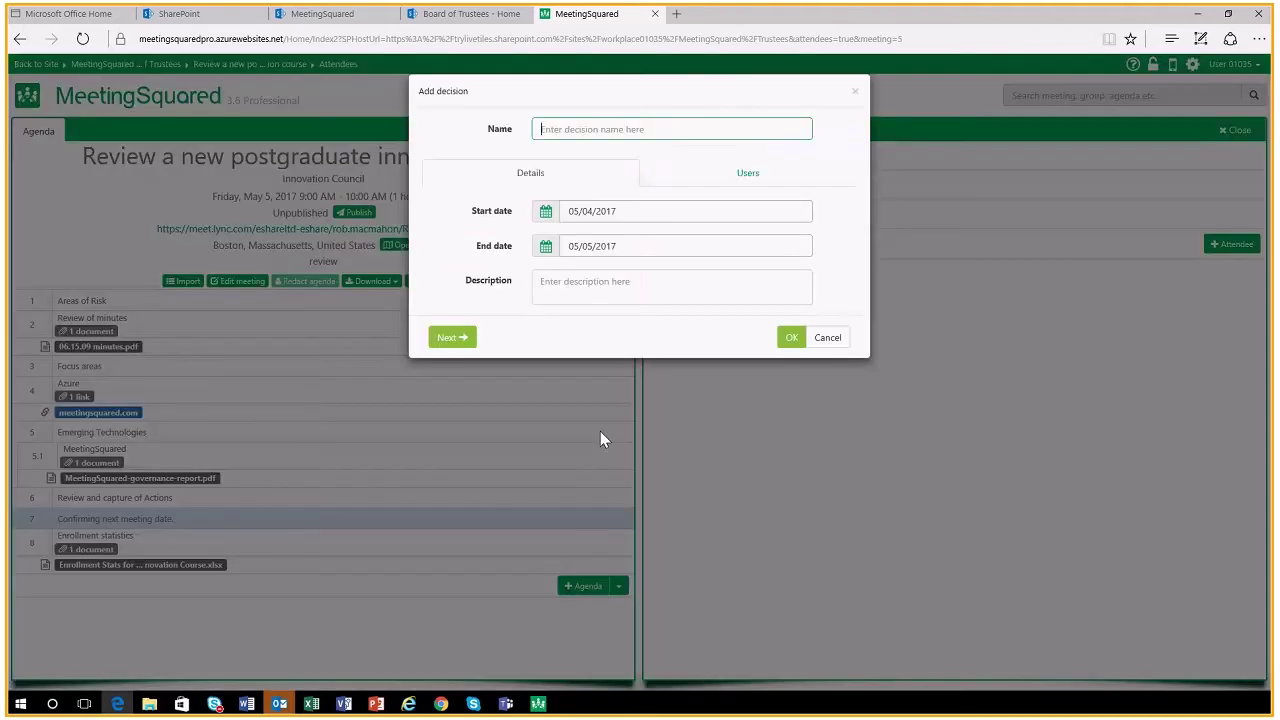
type("Approve meeting date 28 June 2017")
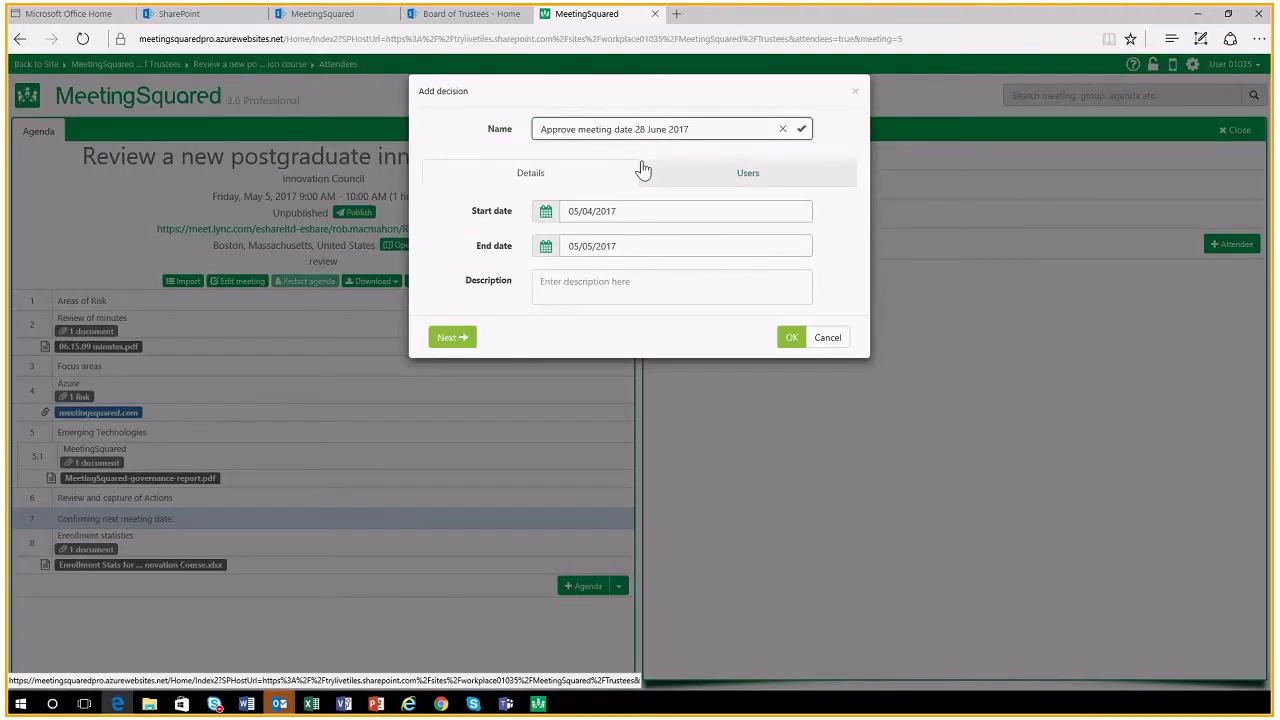
left_click(593, 247)
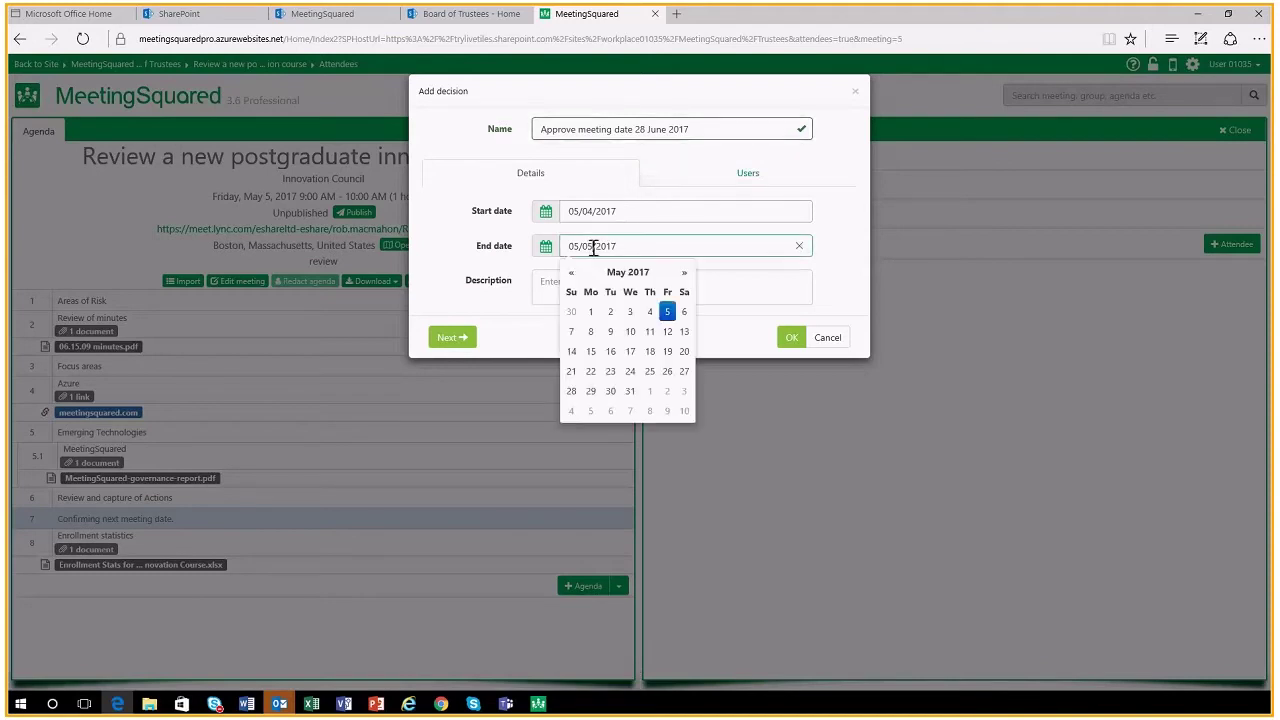
left_click(666, 354)
left_click(757, 176)
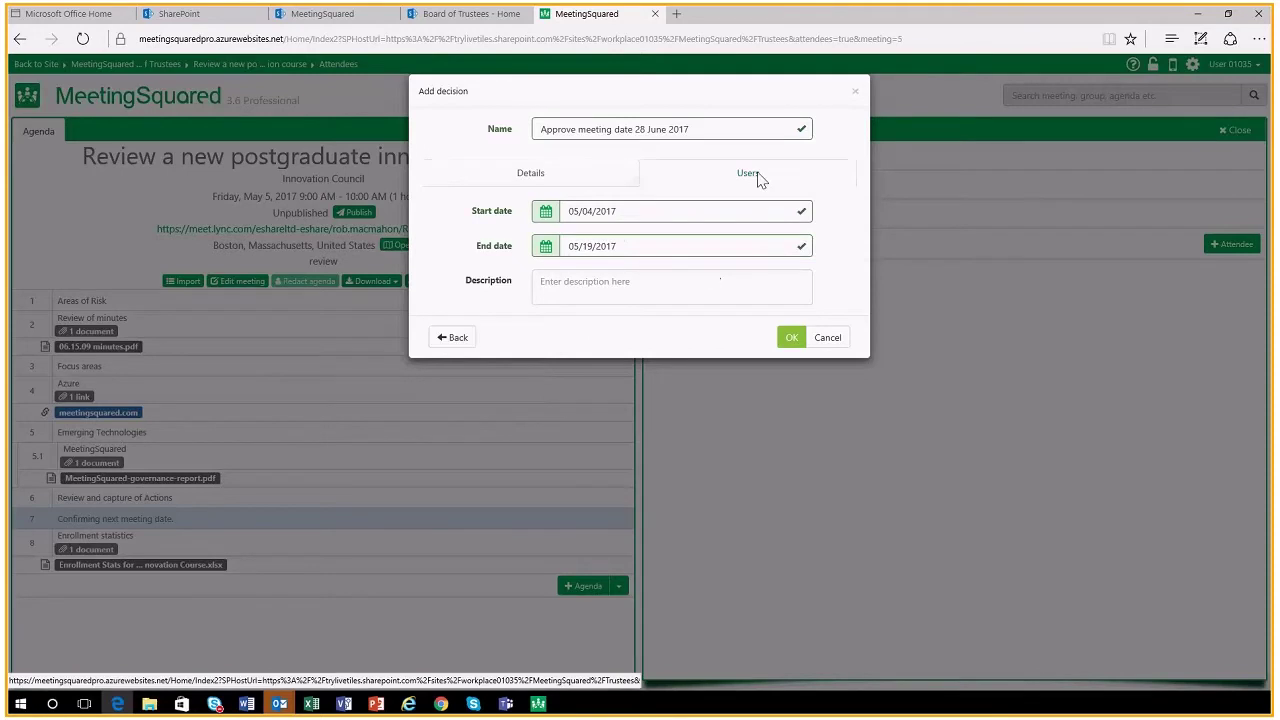
left_click(618, 275)
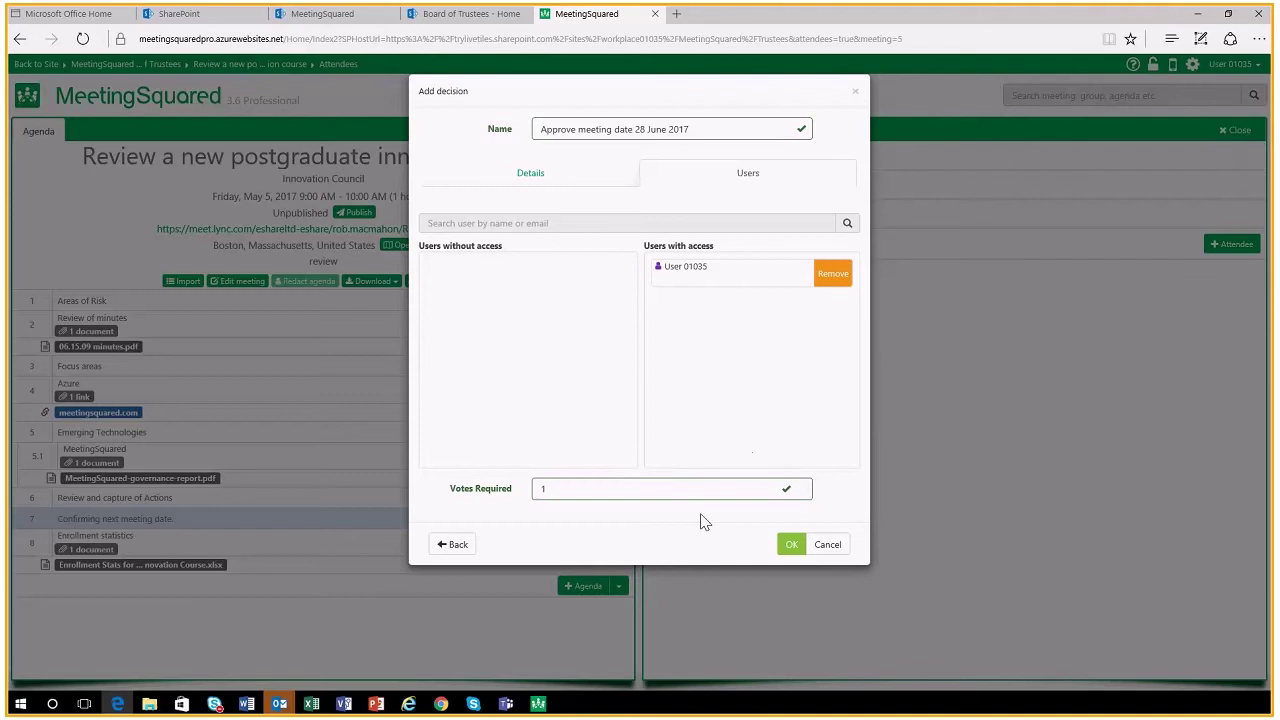
left_click(790, 548)
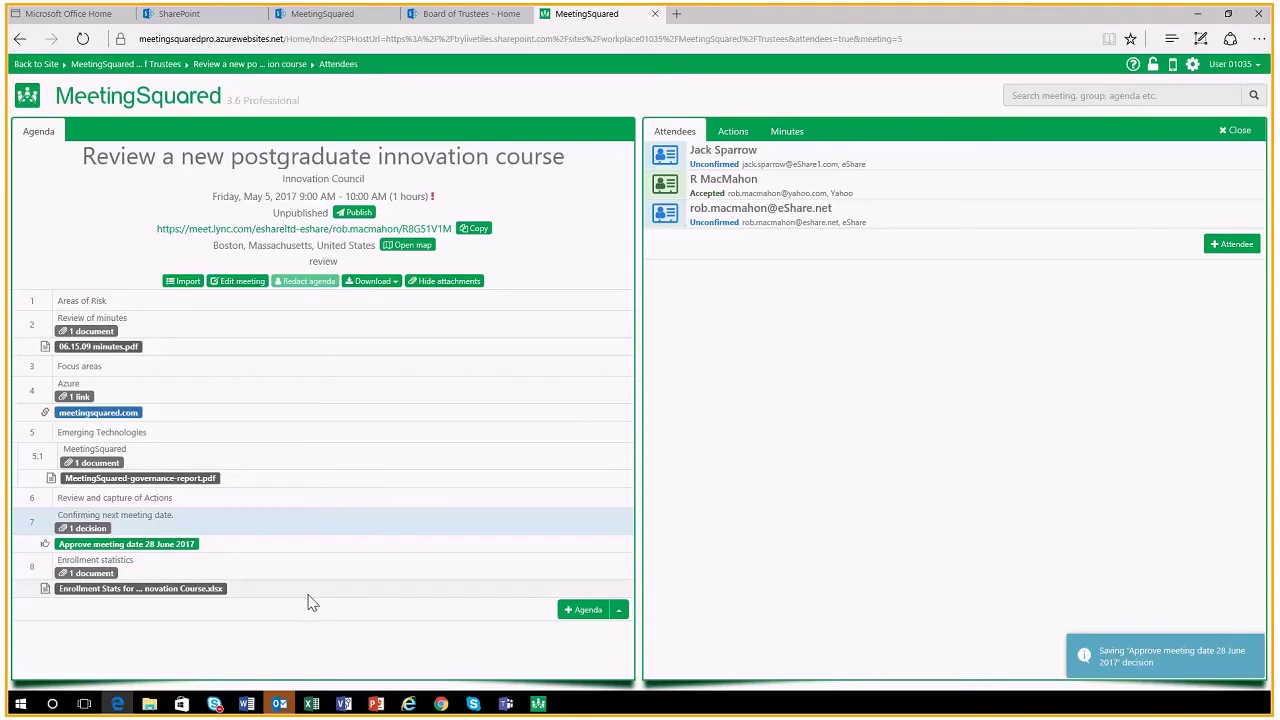
- Show the agenda download choices: PDF Pack, OneNote, Agenda as Word and Calendar
left_click(372, 281)
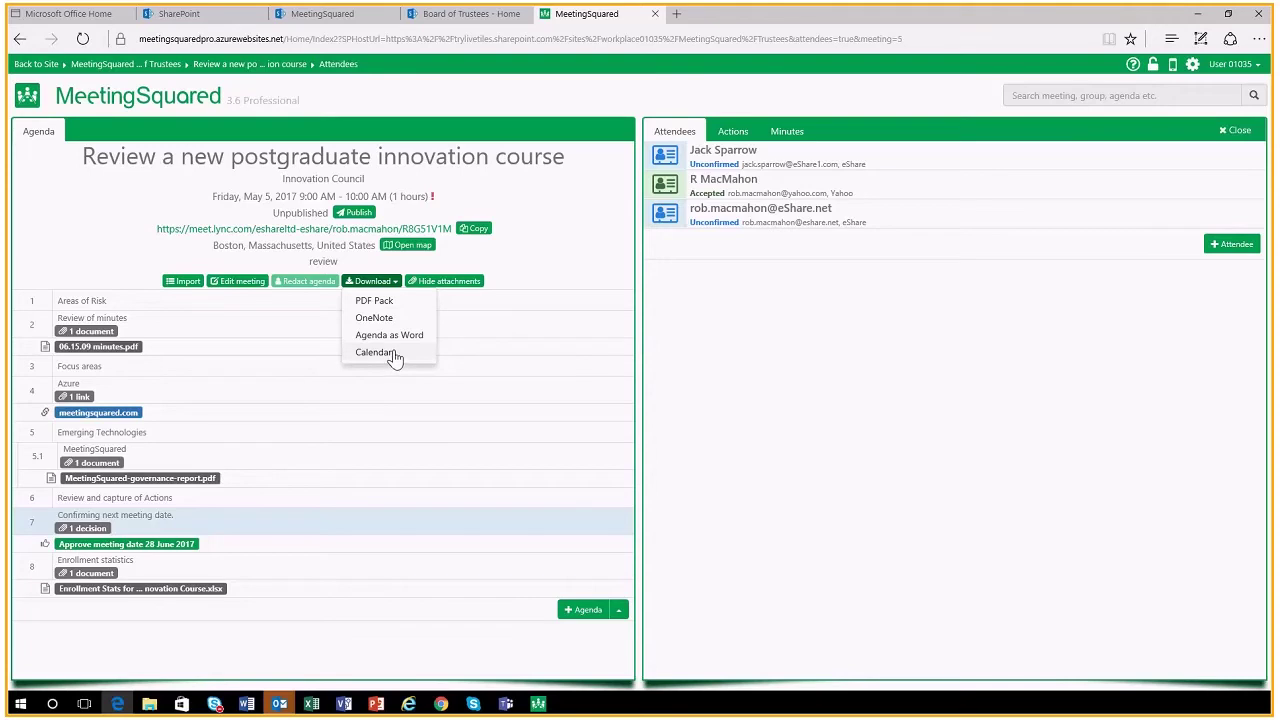
- Add the action 'Review enrollment stats and create report', assigned to yourself, 05/04/2017 to 05/10/2017
left_click(735, 132)
left_click(1230, 162)
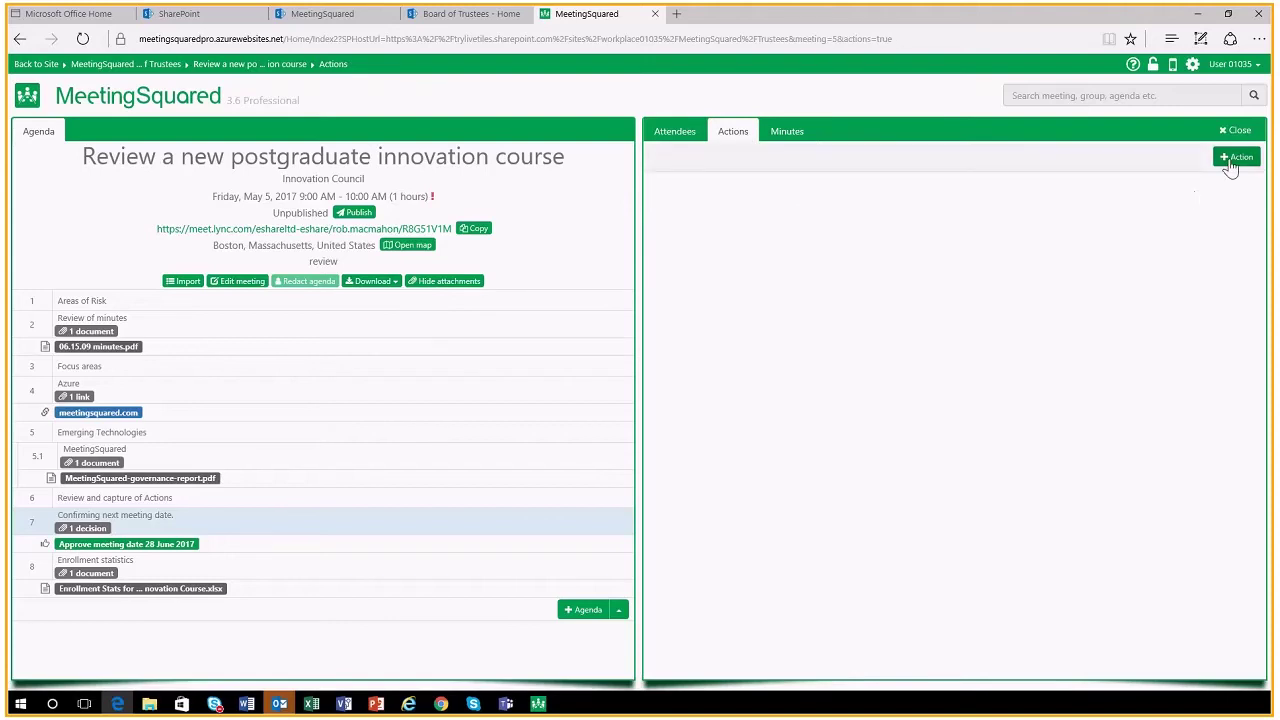
left_click(600, 130)
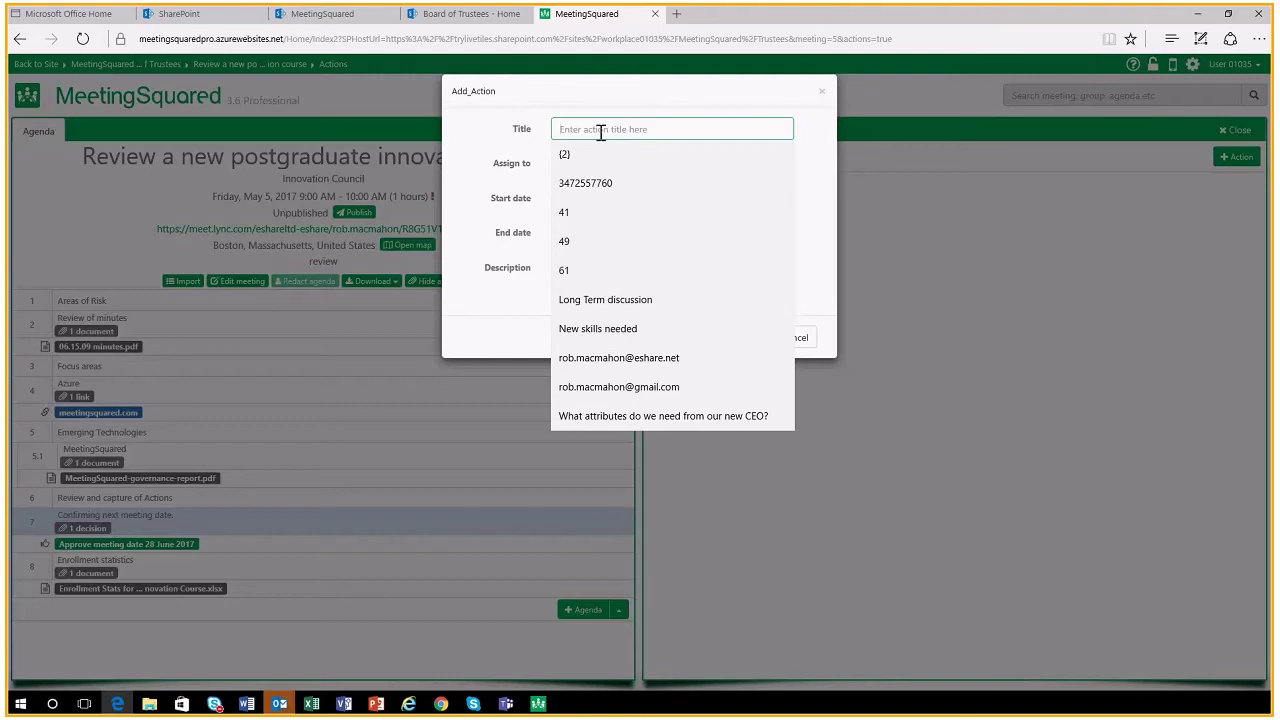
type("Review")
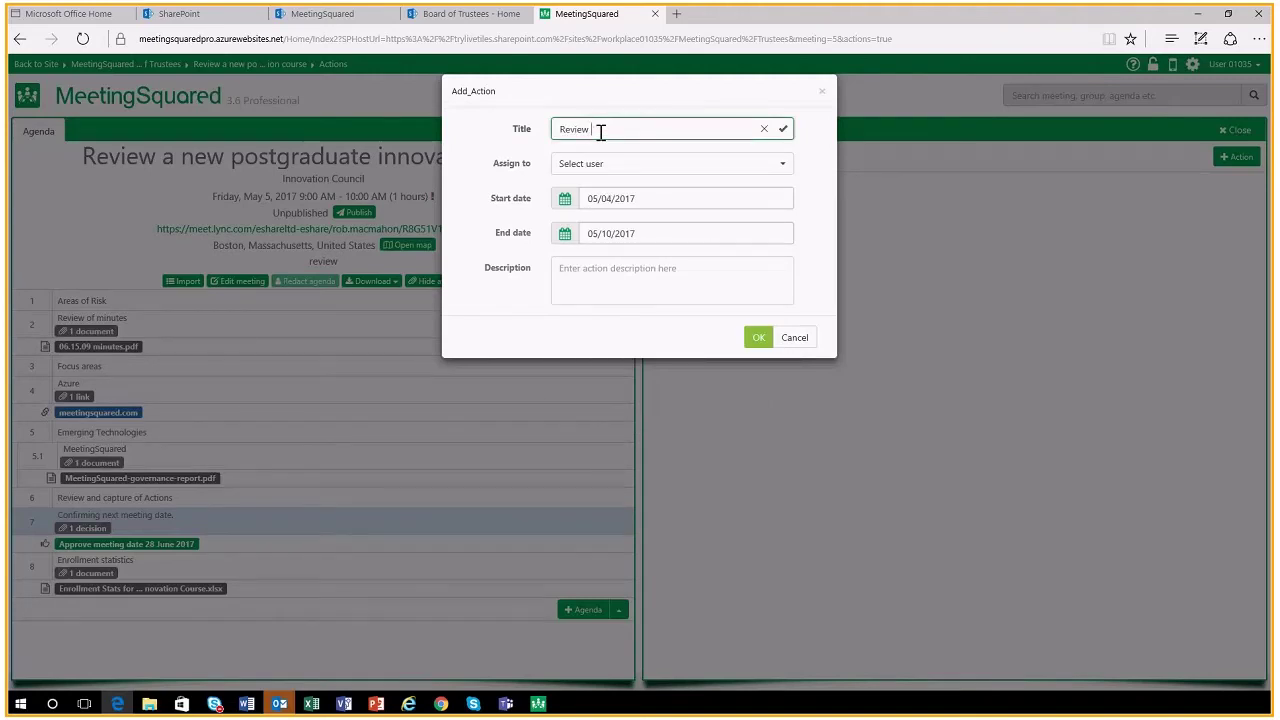
type("enrollment stats and create report")
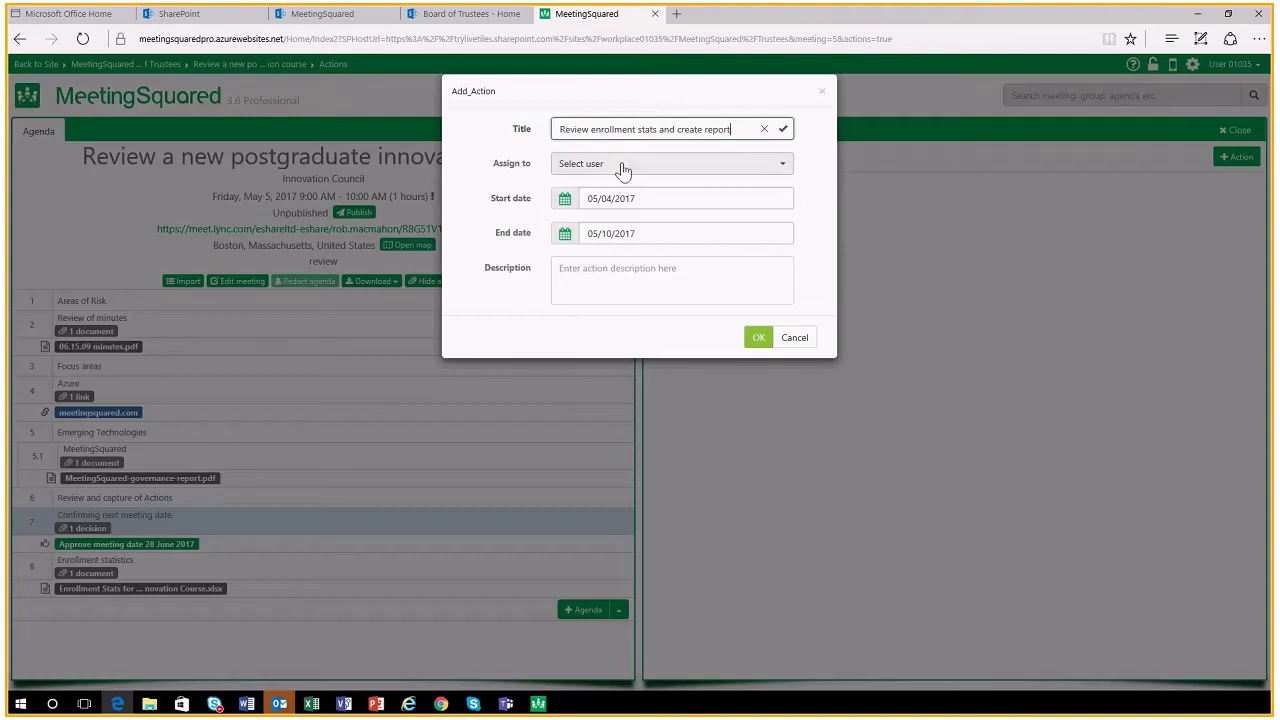
left_click(622, 166)
left_click(607, 234)
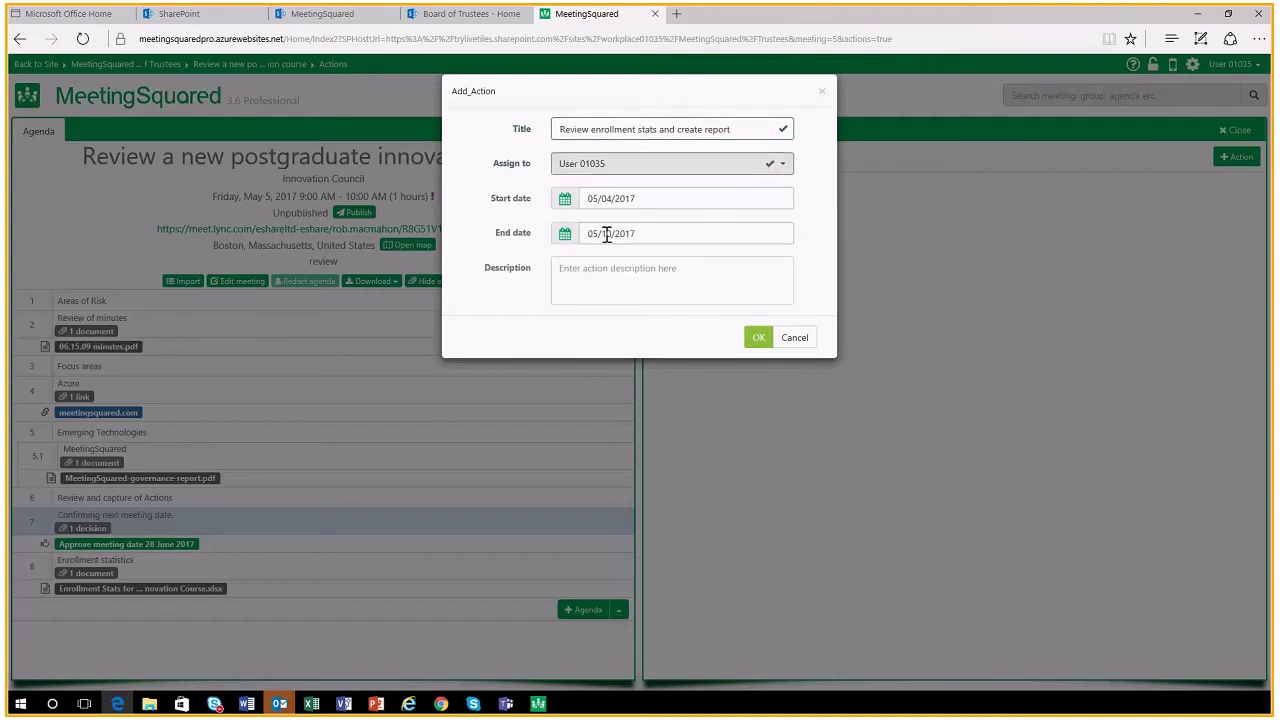
left_click(758, 338)
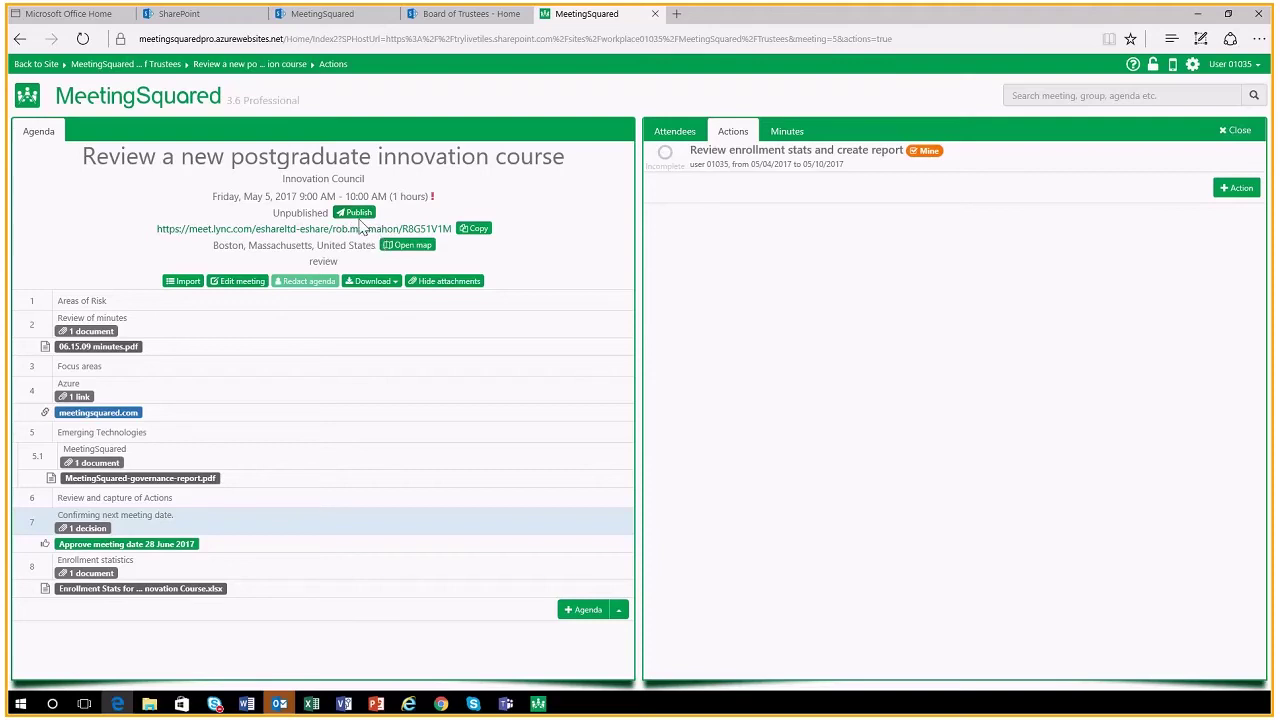
- Publish the meeting with the comment 'Still waiting for the over view report', then check the republish options
left_click(355, 213)
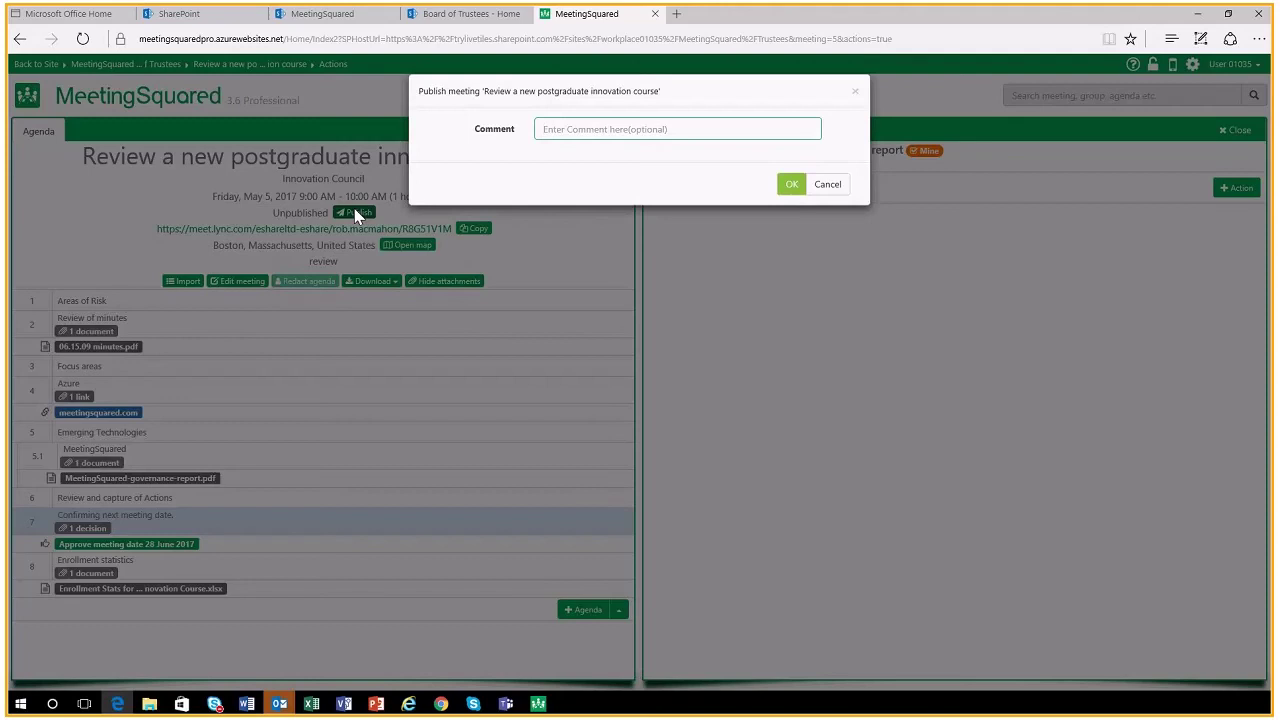
left_click(558, 130)
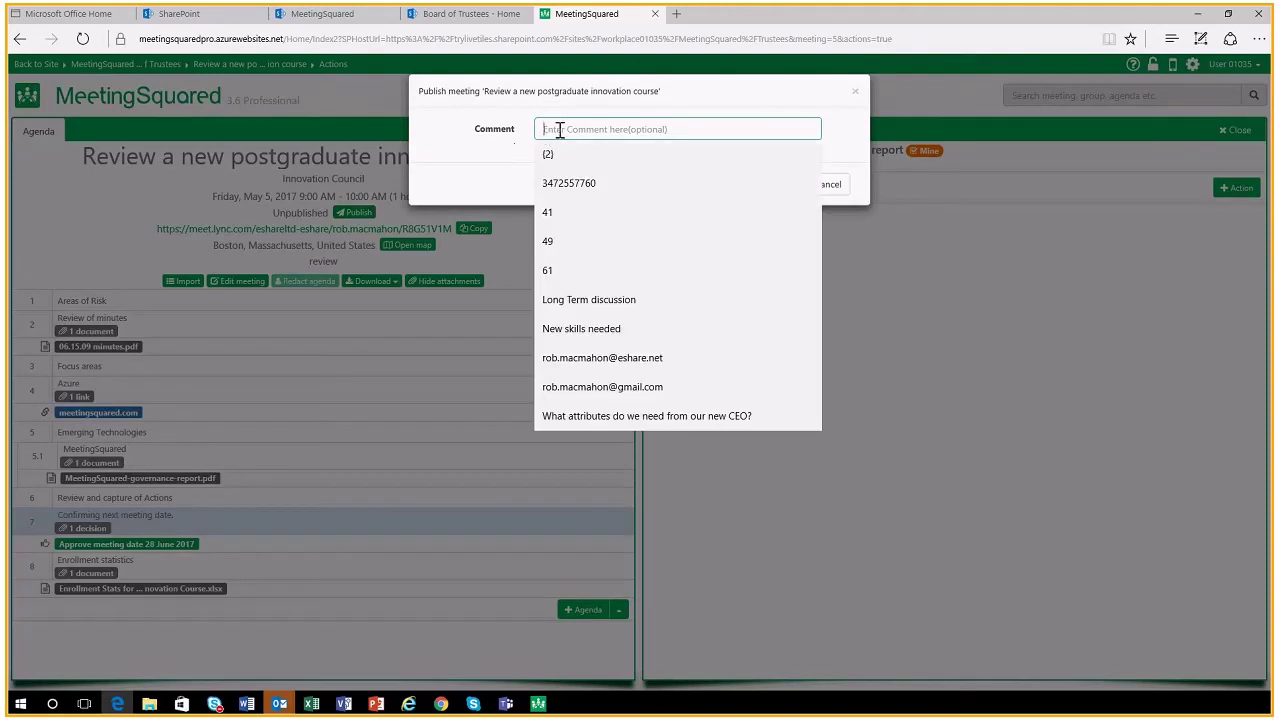
type("Still w")
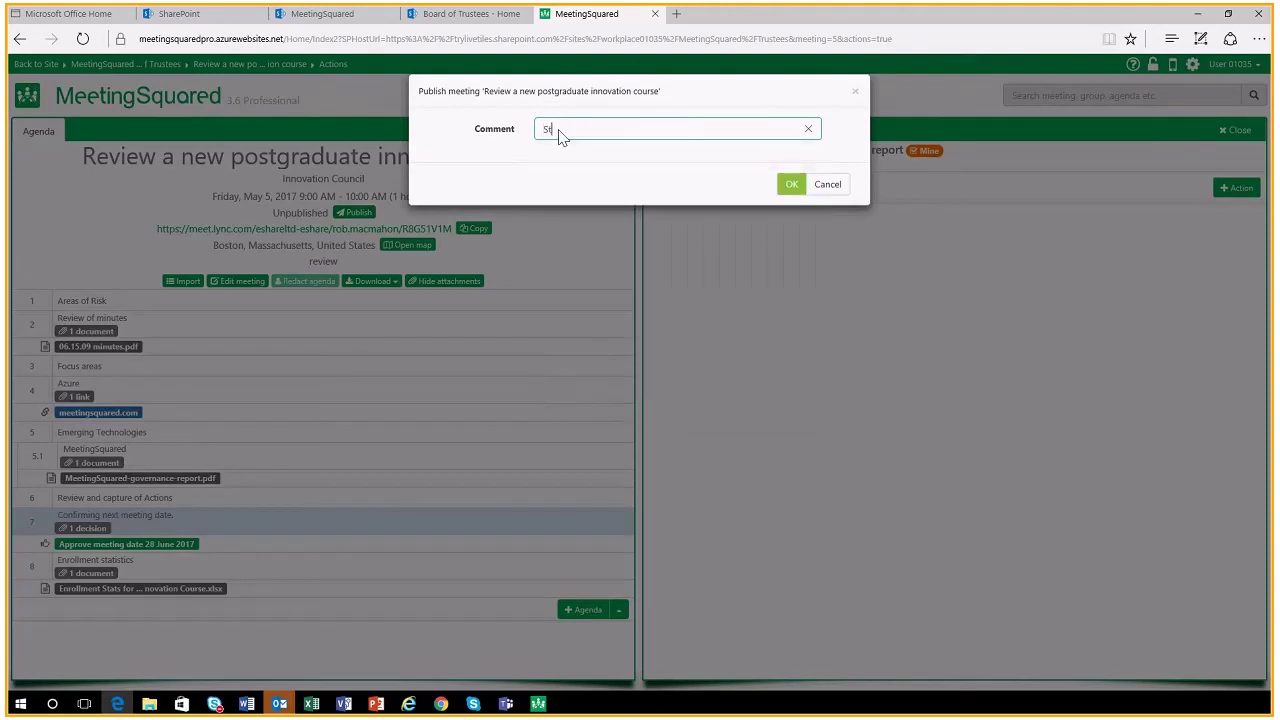
type("aiting for the over view report")
left_click(791, 188)
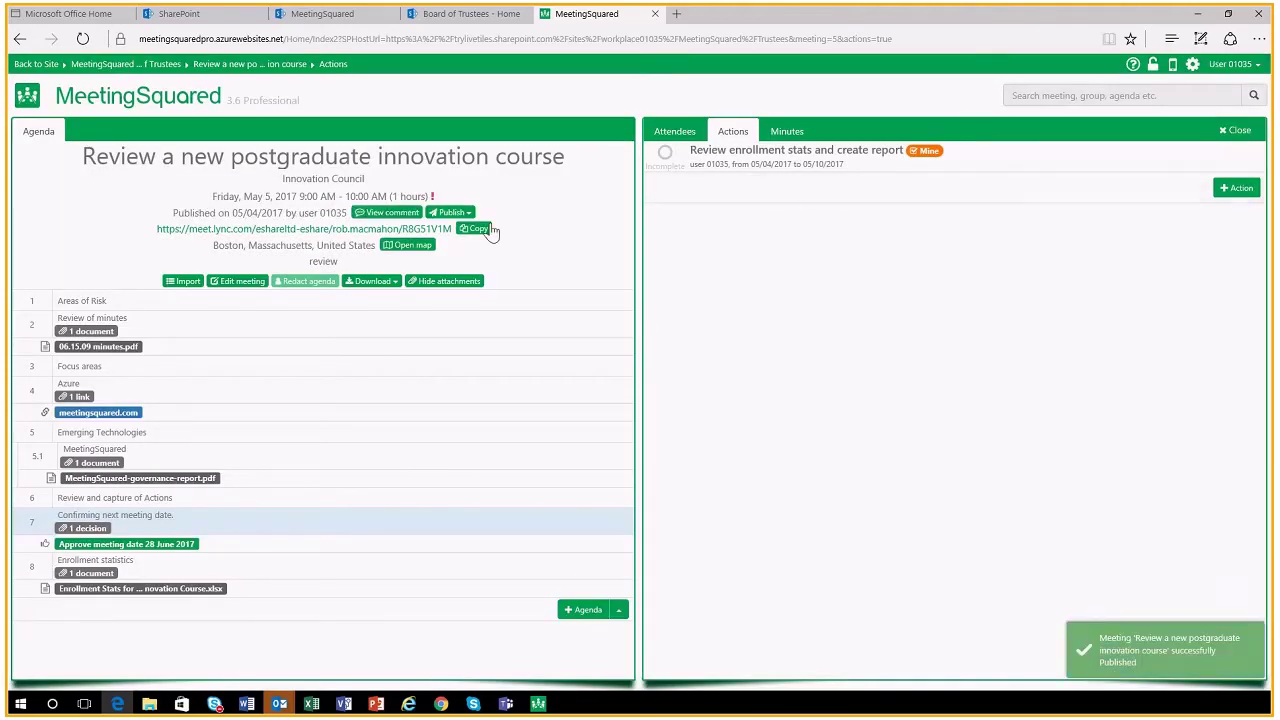
left_click(452, 212)
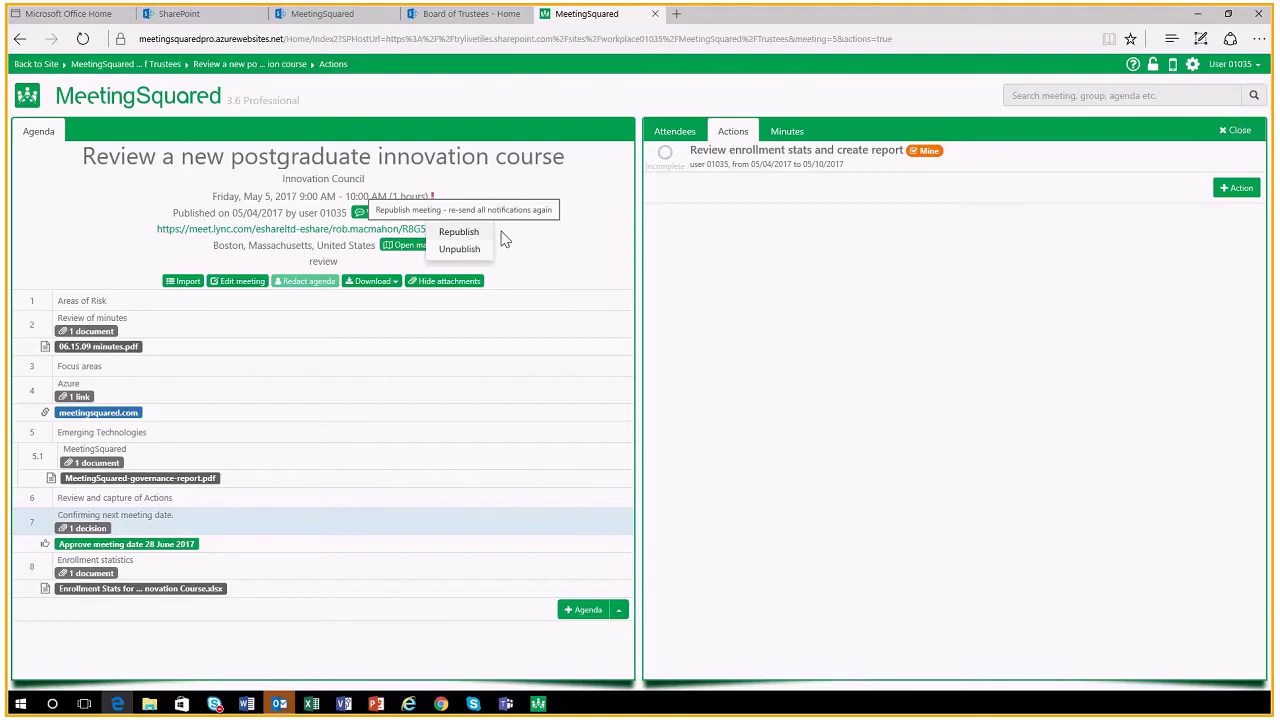
left_click(540, 261)
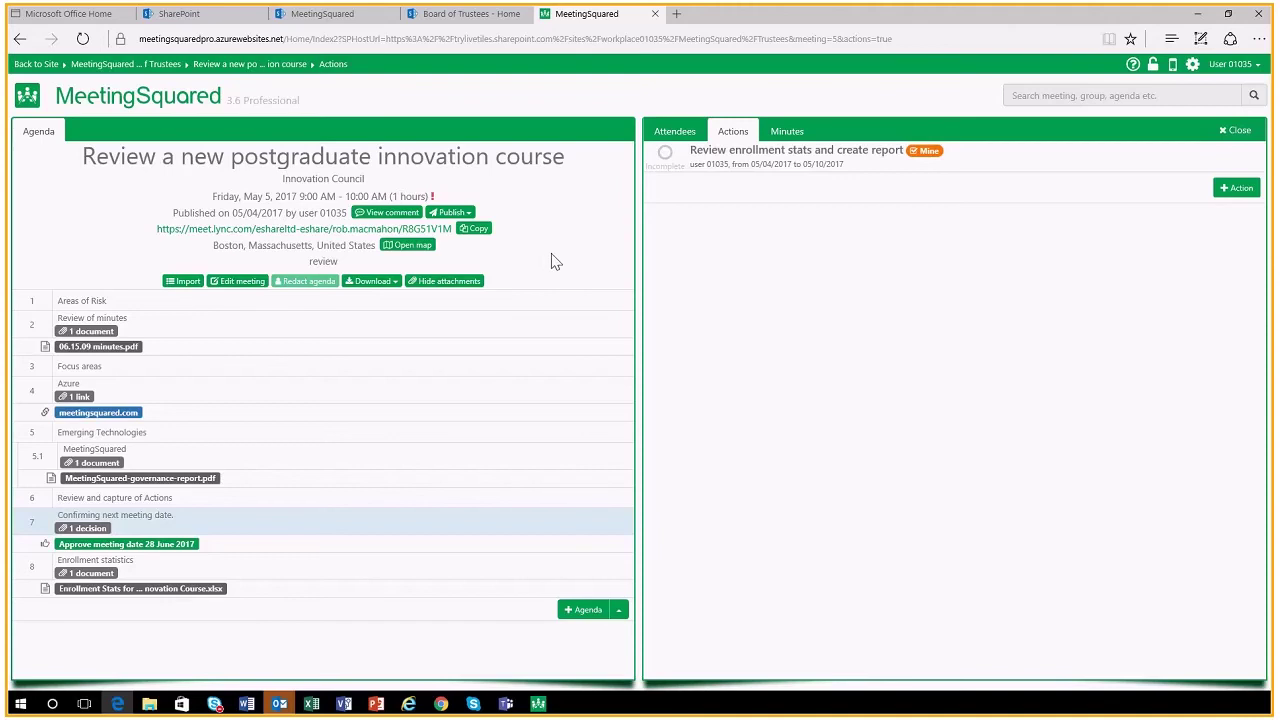
- Review the agenda download menu, then view the meeting-date decision's voting details and close them
mouse_move(477, 323)
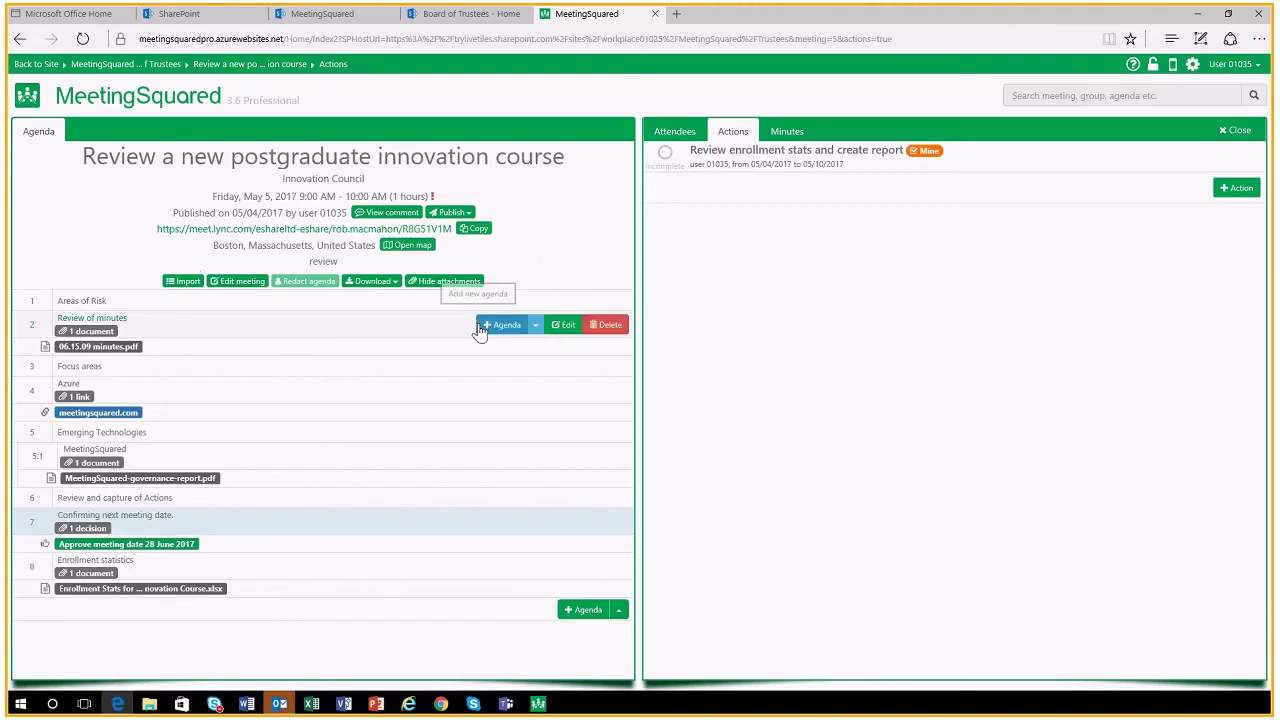
left_click(377, 283)
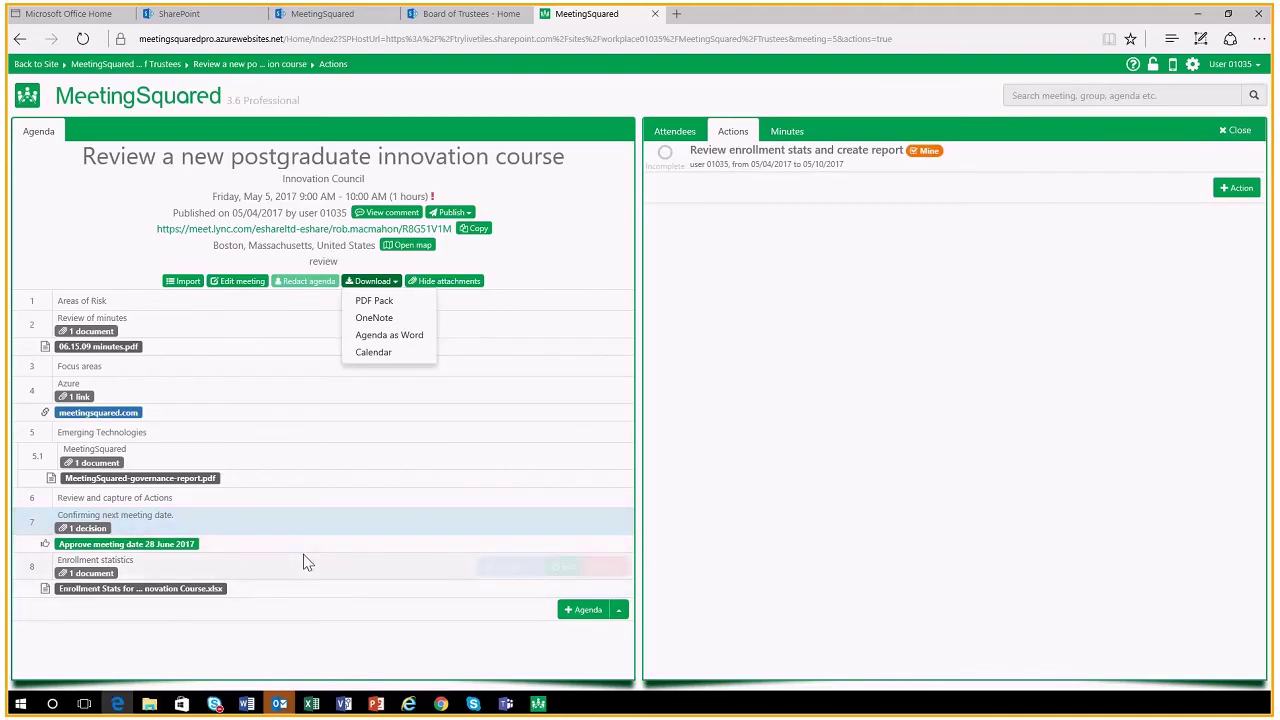
left_click(129, 556)
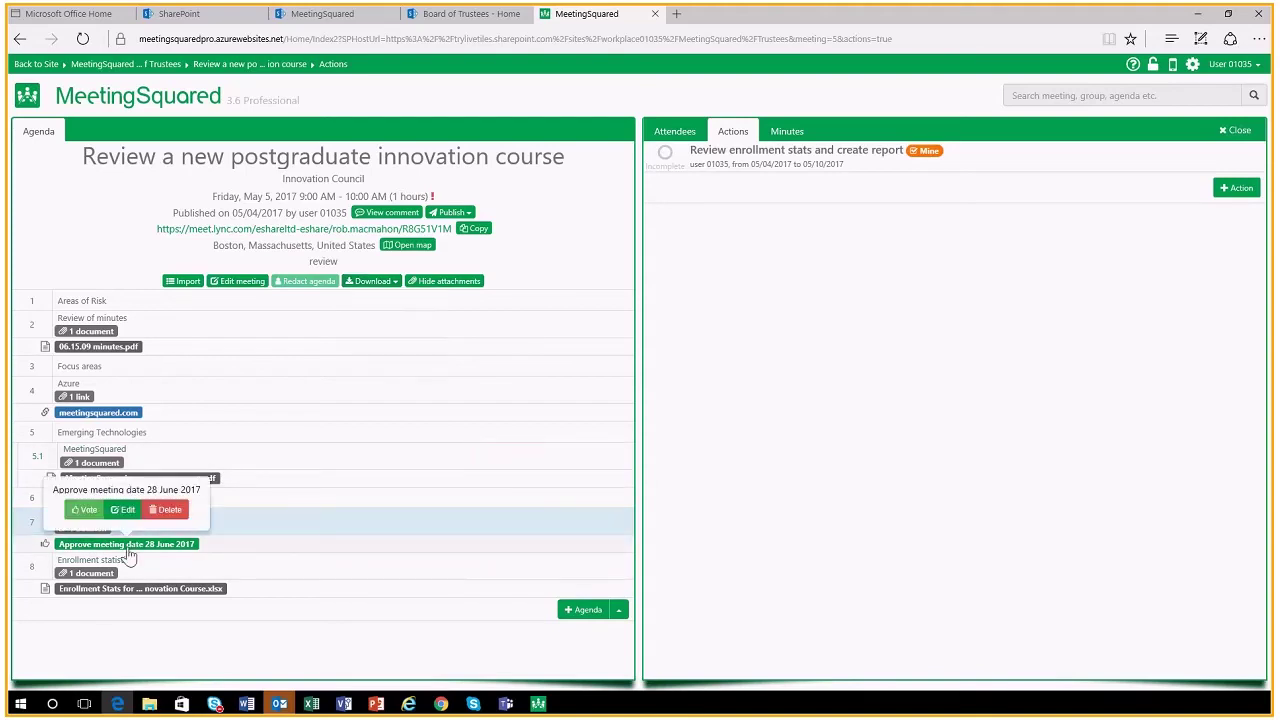
left_click(85, 509)
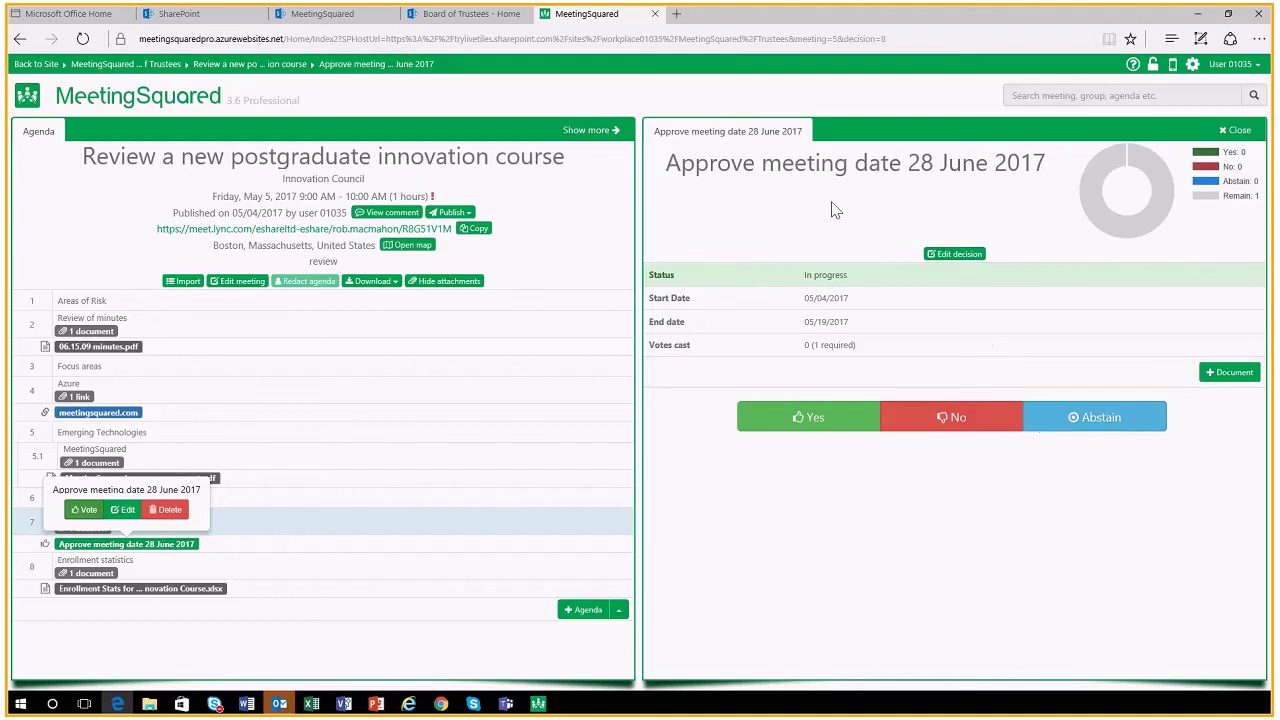
left_click(1230, 132)
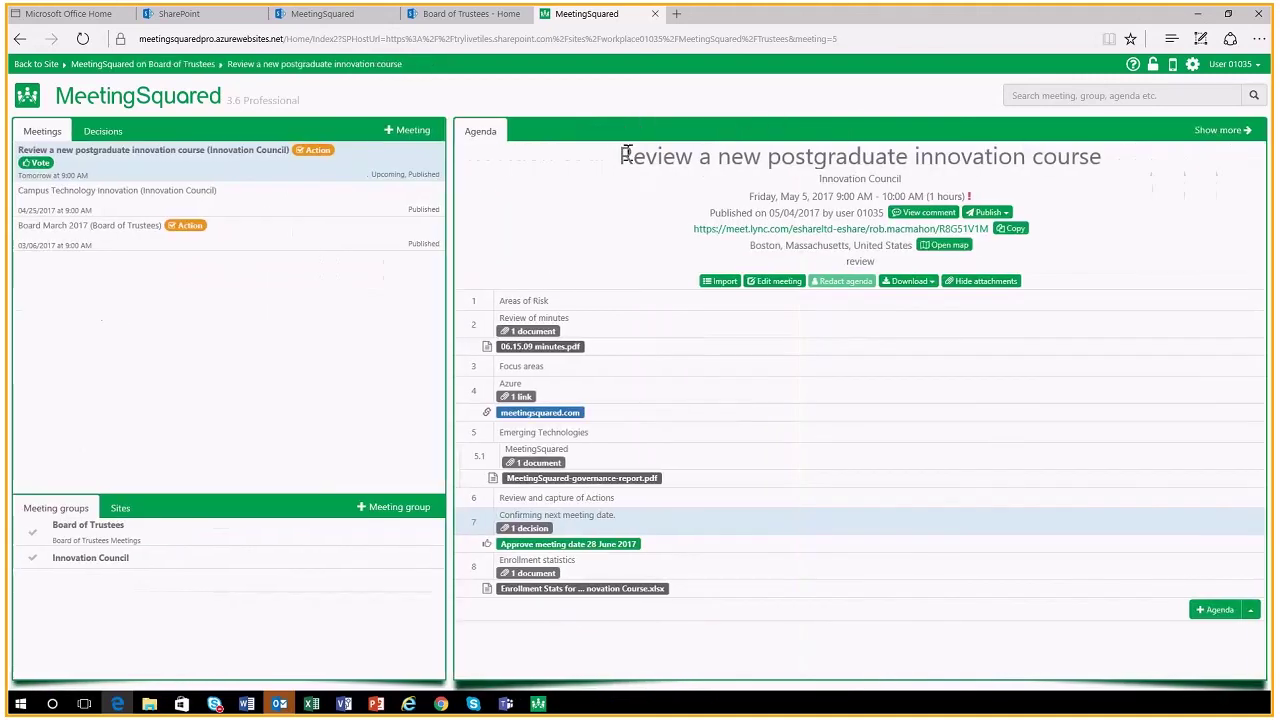
- Open the 'Review enrollment stats and create report' action details, which show it is not yet completed
left_click(1220, 132)
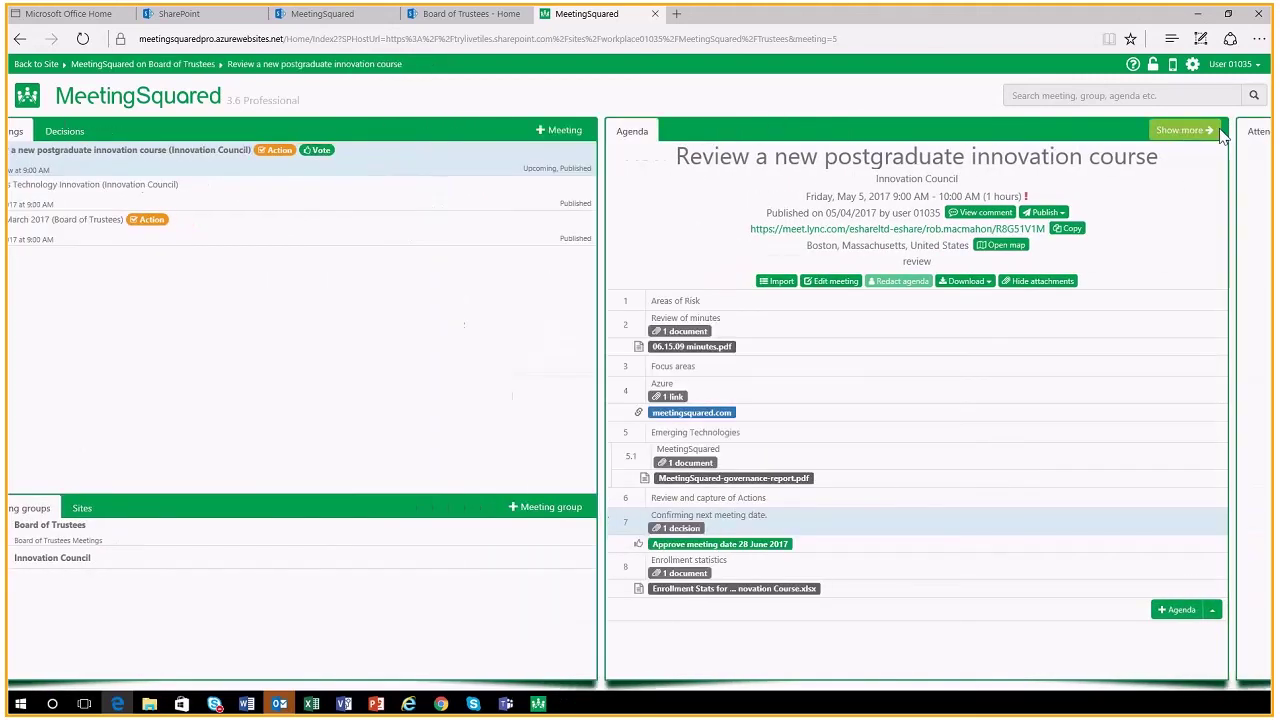
left_click(741, 134)
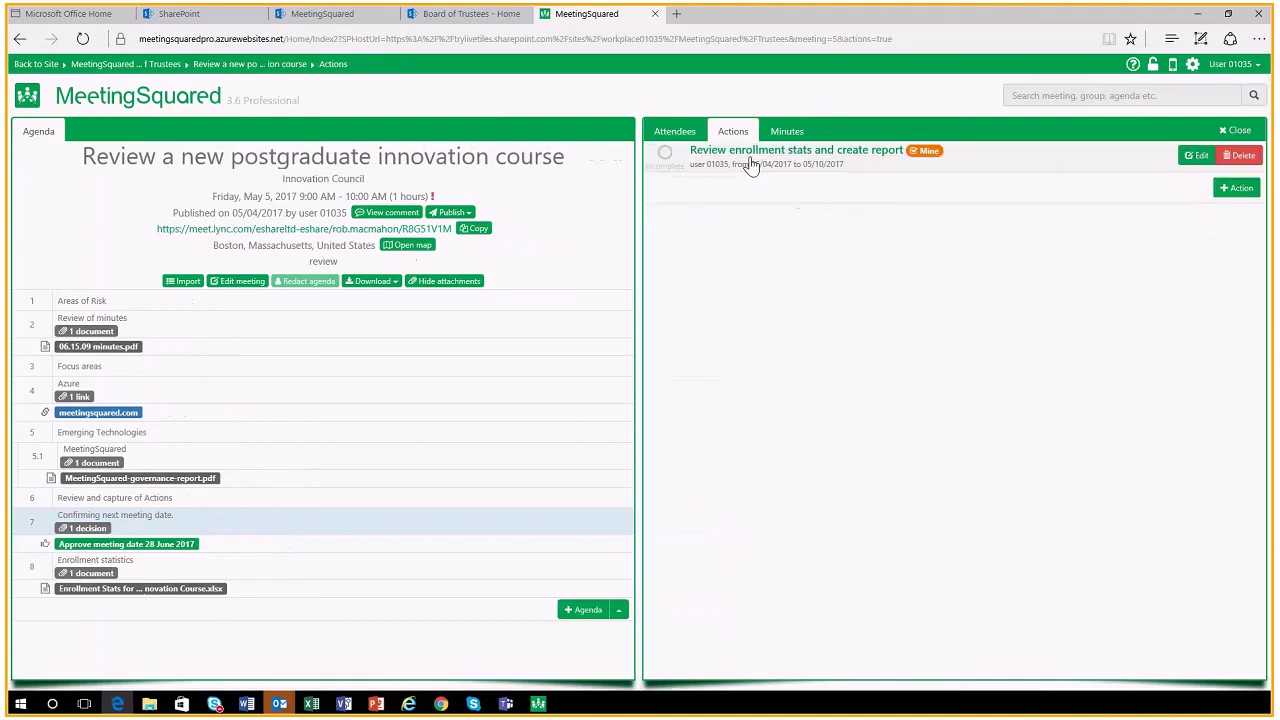
left_click(751, 165)
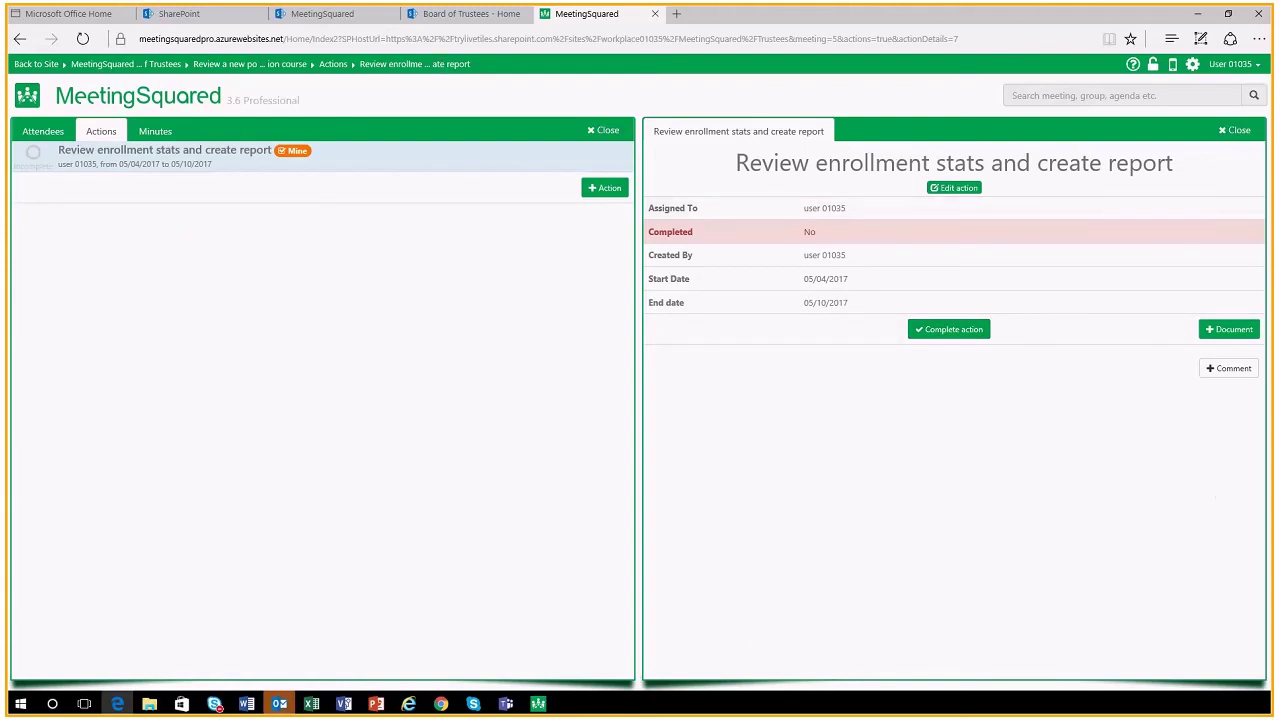
left_click(55, 150)
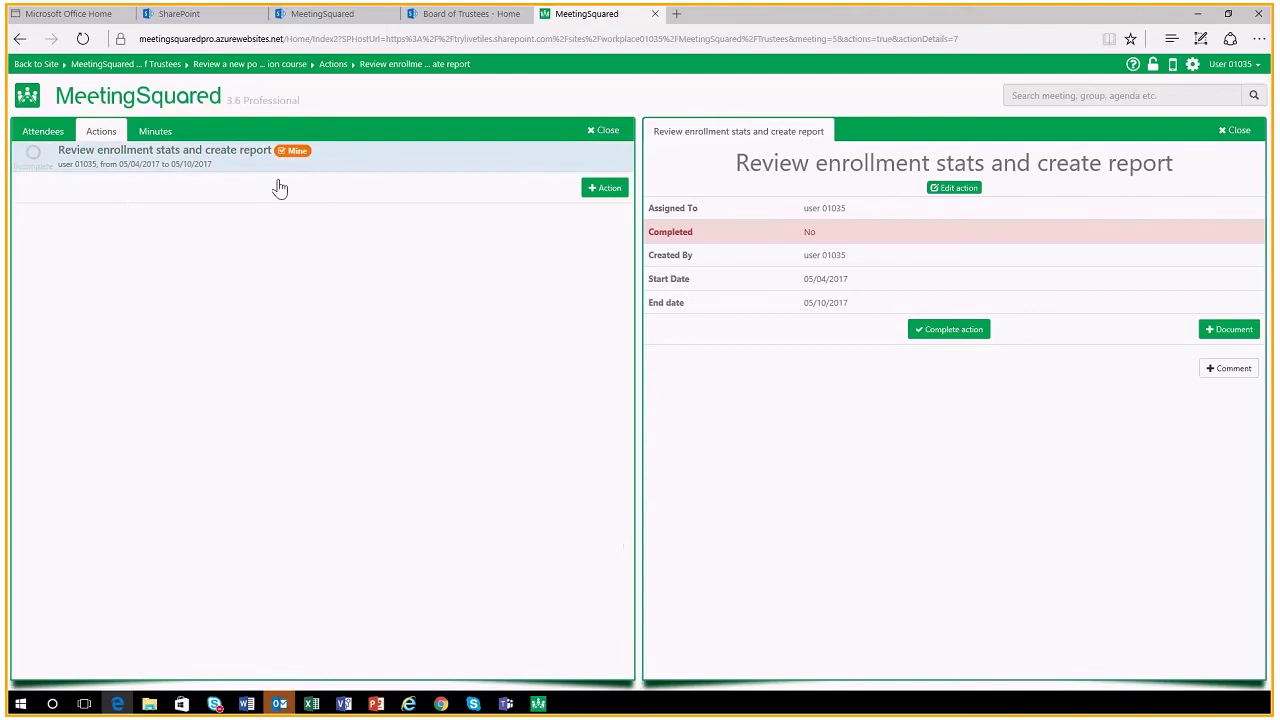